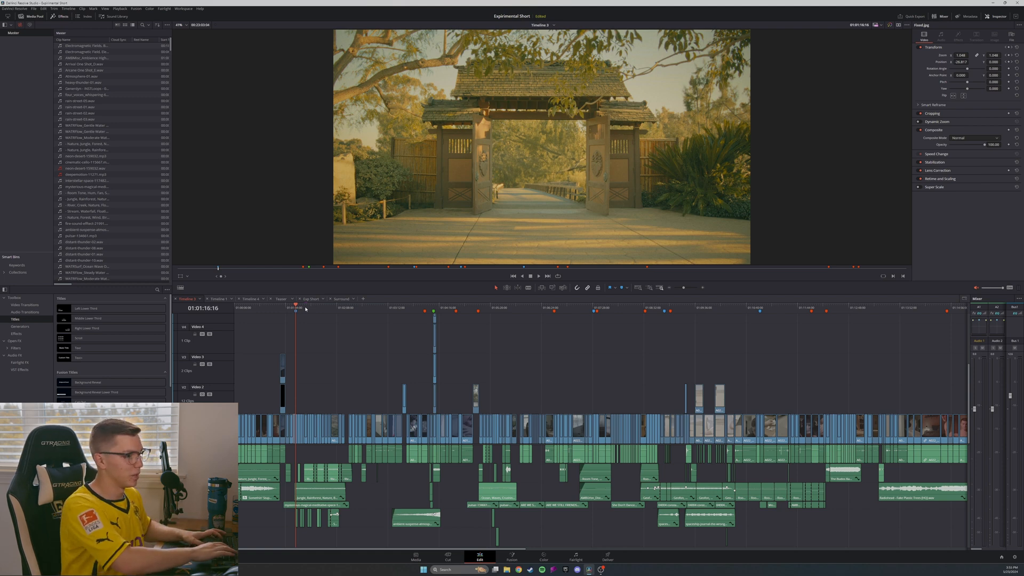
# - Examine the garden gate shot around 01:01:18 and the jungle and meditation ambience clips beneath it
pyautogui.hotkey('ctrl', '=')
pyautogui.hotkey('ctrl', '=')
pyautogui.hotkey('ctrl', '=')
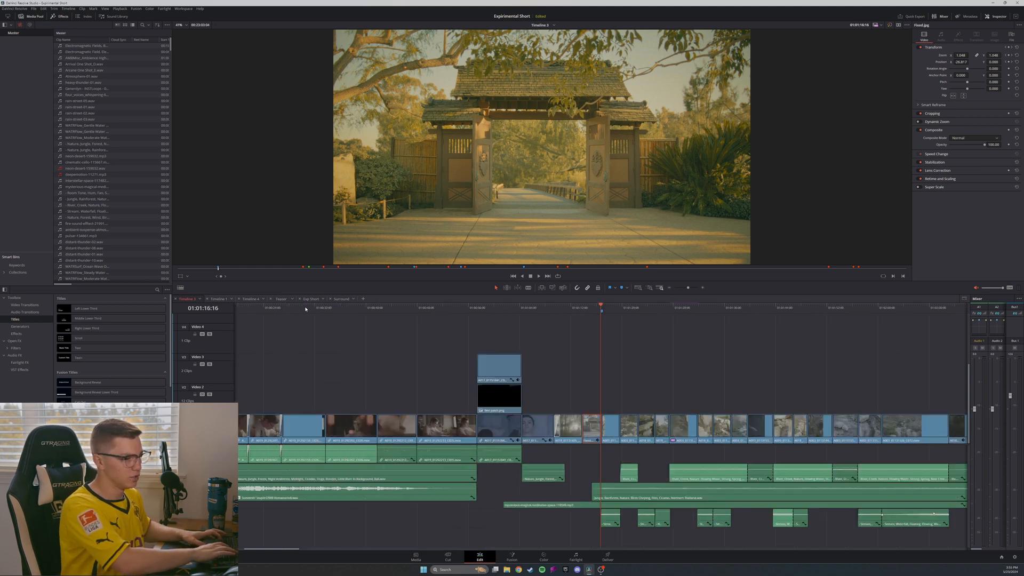
pyautogui.hotkey('ctrl', '-')
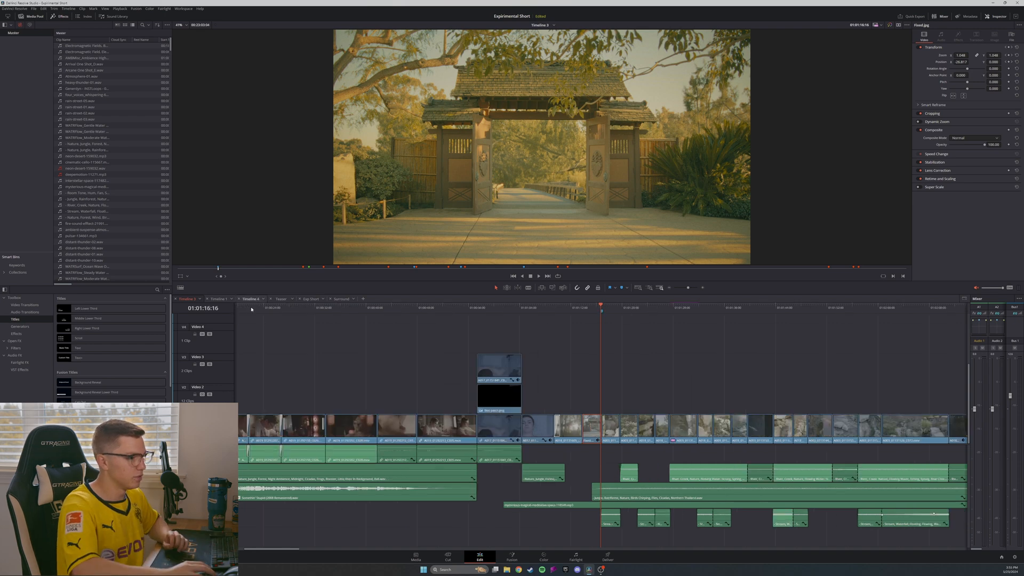
pyautogui.scroll(-3, 233, 374)
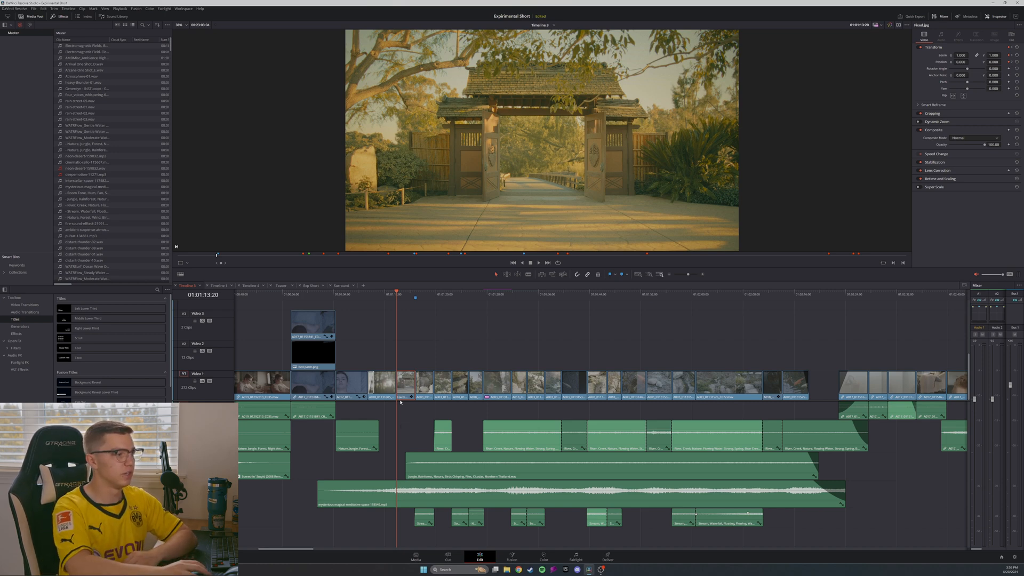
pyautogui.click(414, 295)
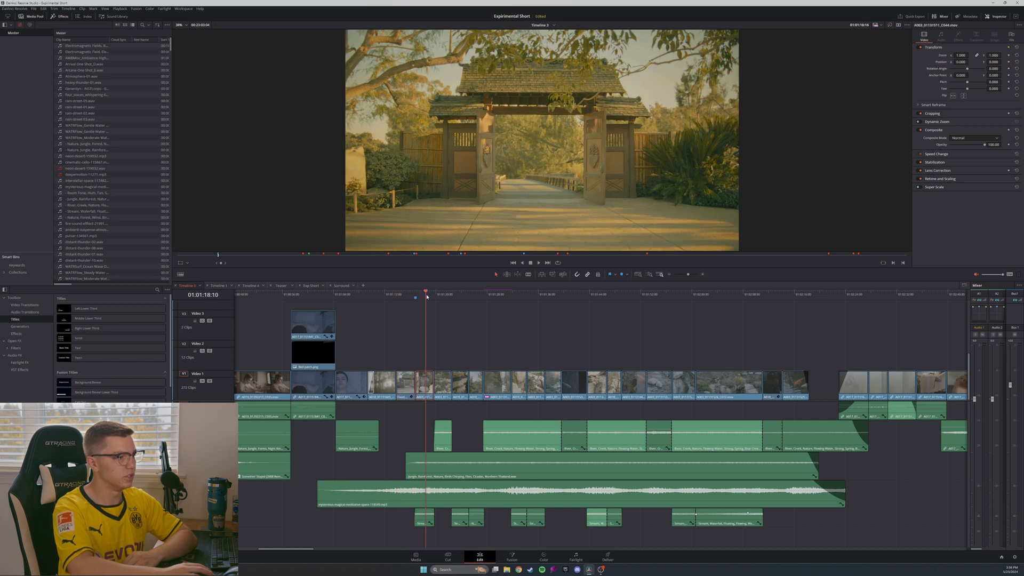
pyautogui.click(426, 295)
pyautogui.click(521, 476)
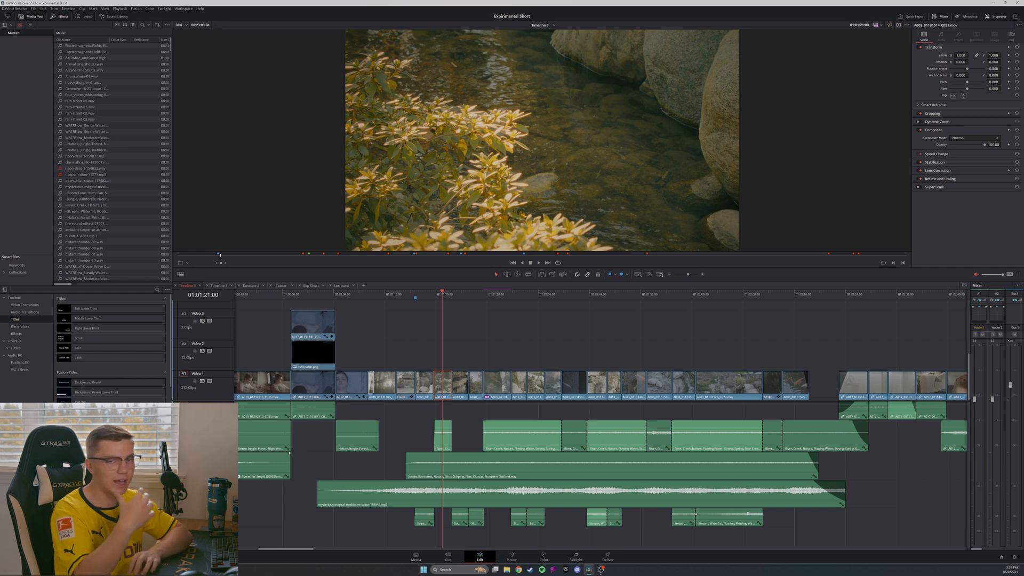
# - Play the cut from the pink-flower stream shot to the yellow-leaf stream shot near 01:01:18 to compare their water sounds
pyautogui.click(424, 294)
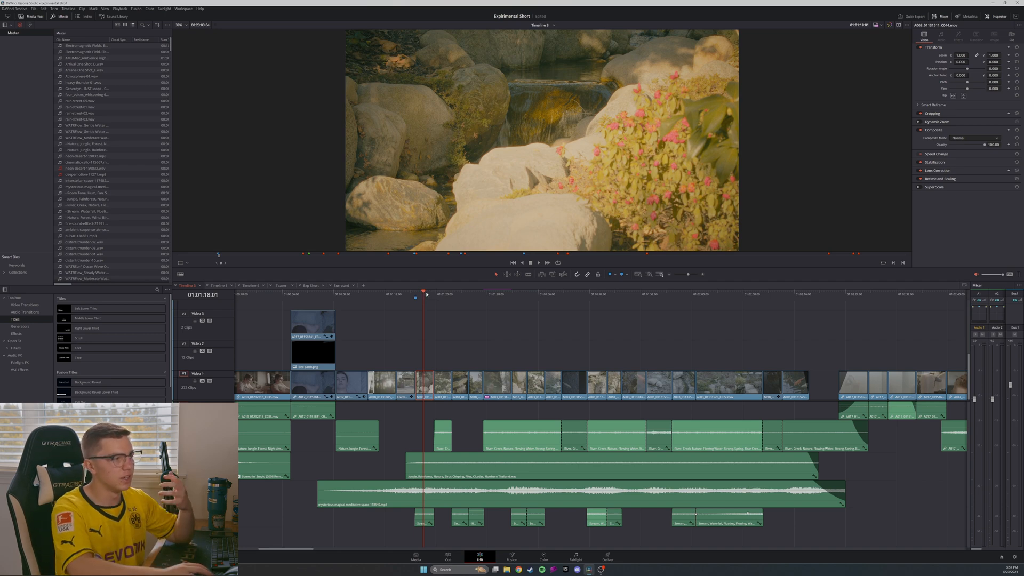
pyautogui.press('space')
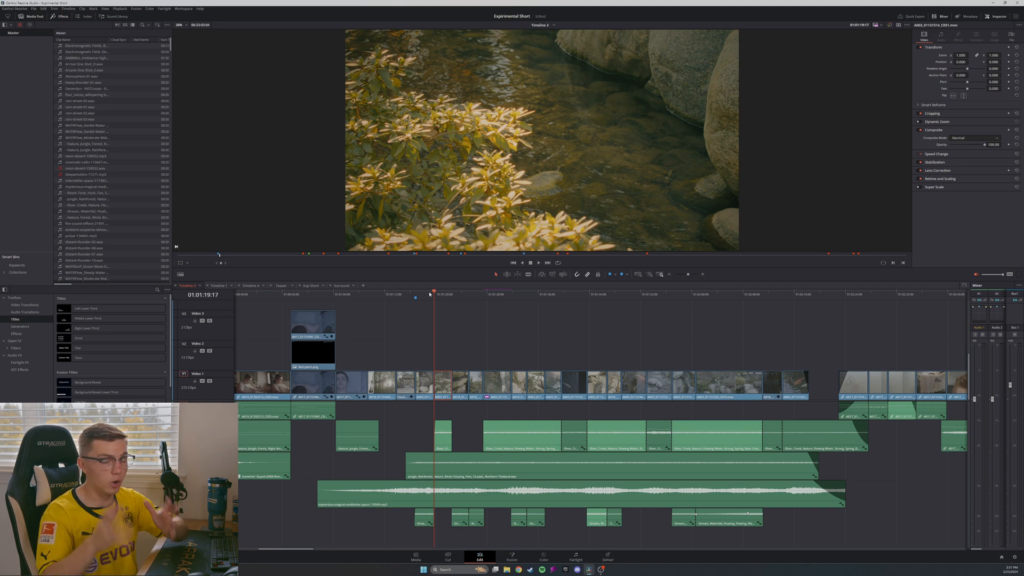
pyautogui.click(429, 293)
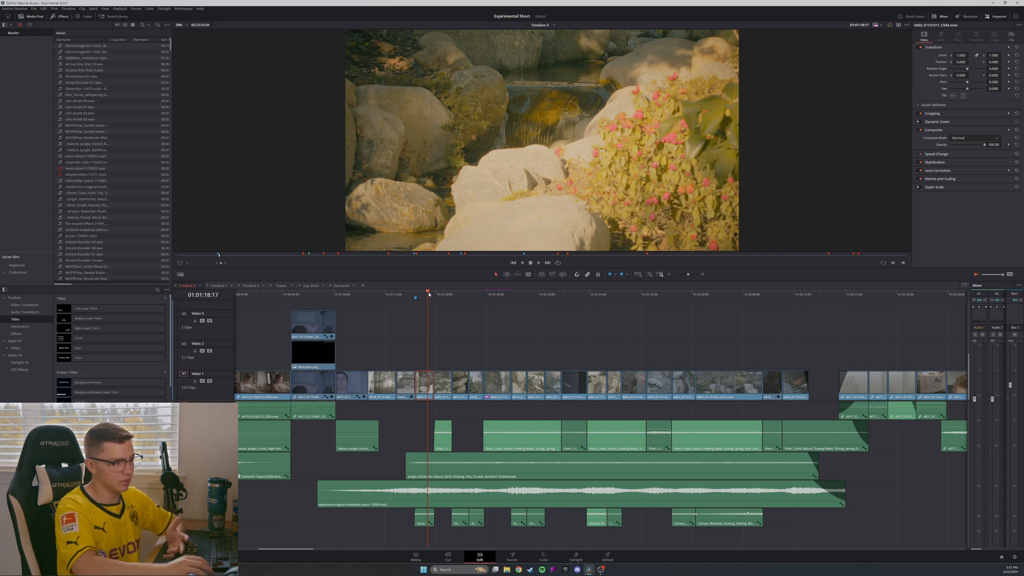
pyautogui.click(429, 294)
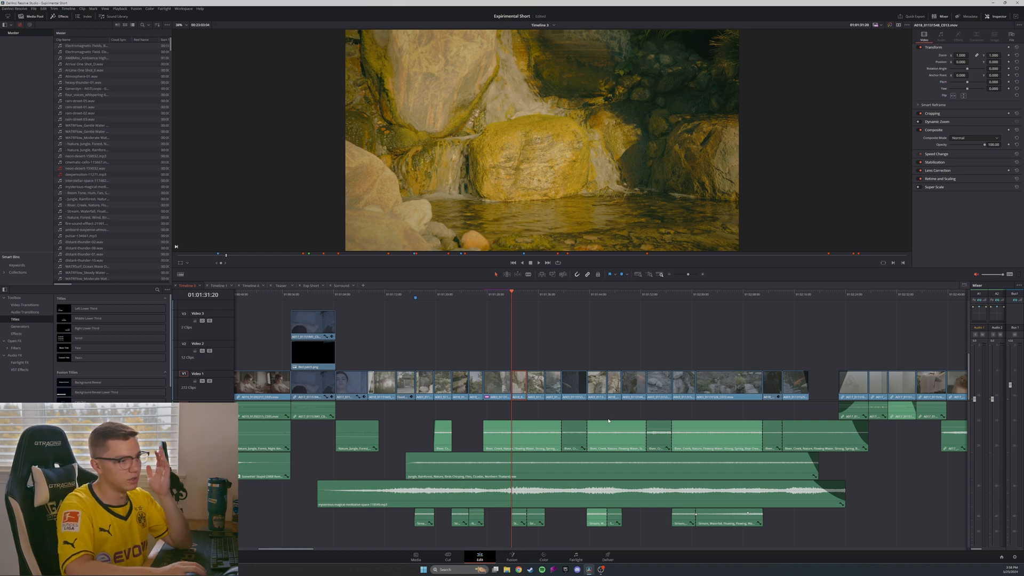
# - Review the waterfall, pond and koi shots from about 01:01:34 to 01:01:40 with their layered water sounds
pyautogui.click(525, 294)
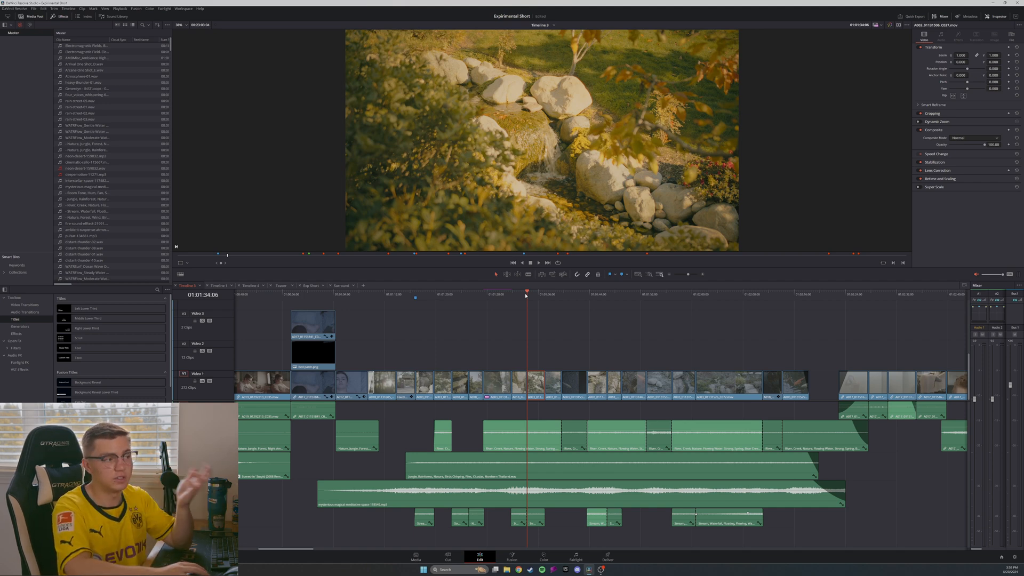
pyautogui.click(535, 293)
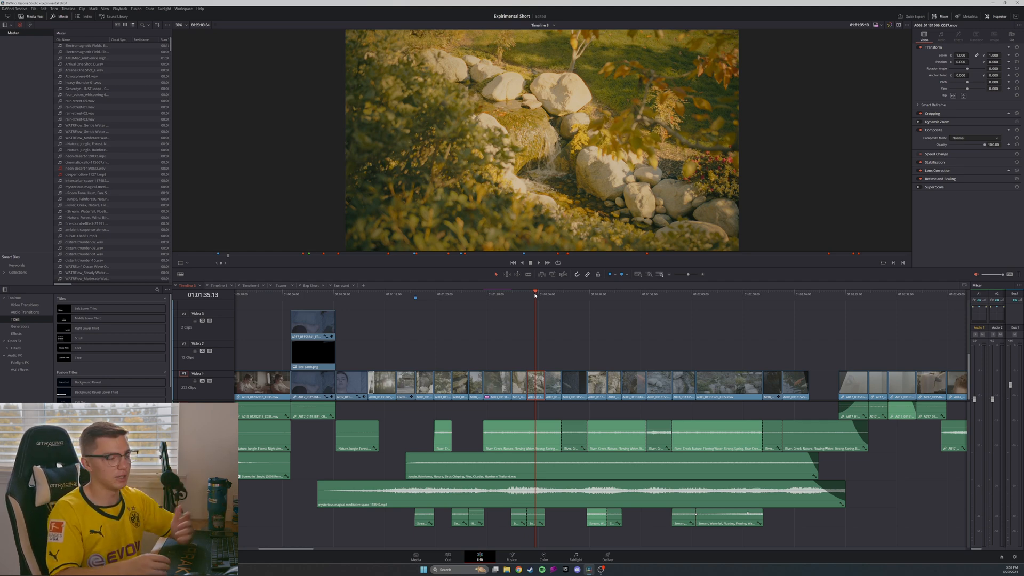
pyautogui.click(403, 501)
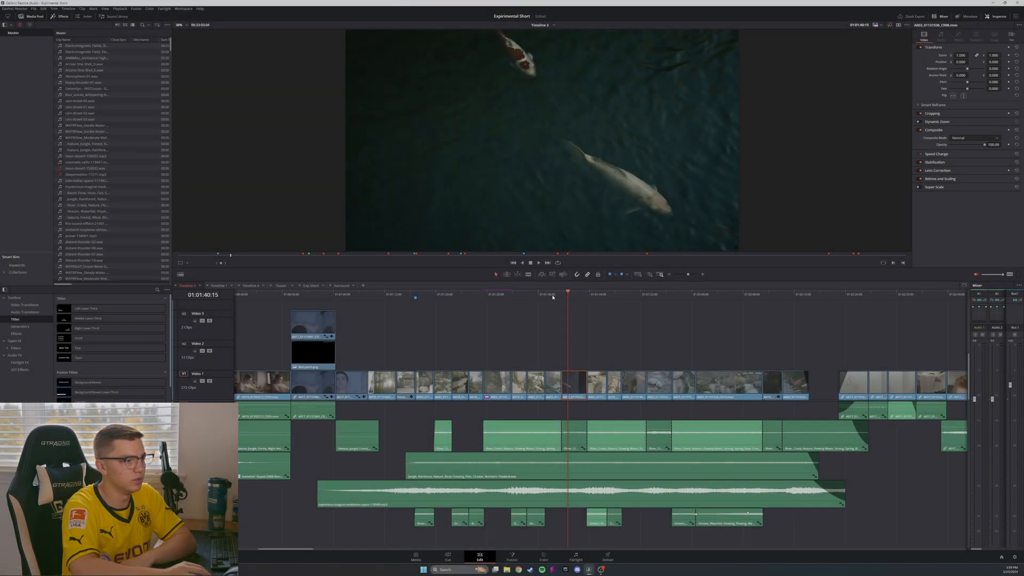
pyautogui.moveTo(553, 296); pyautogui.dragTo(536, 299)
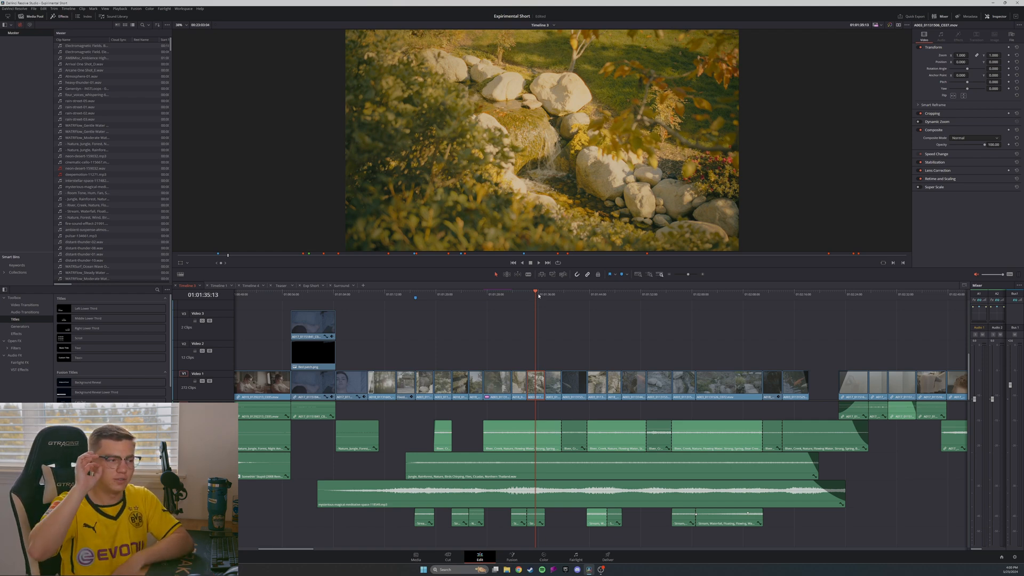
pyautogui.moveTo(538, 296); pyautogui.dragTo(554, 298)
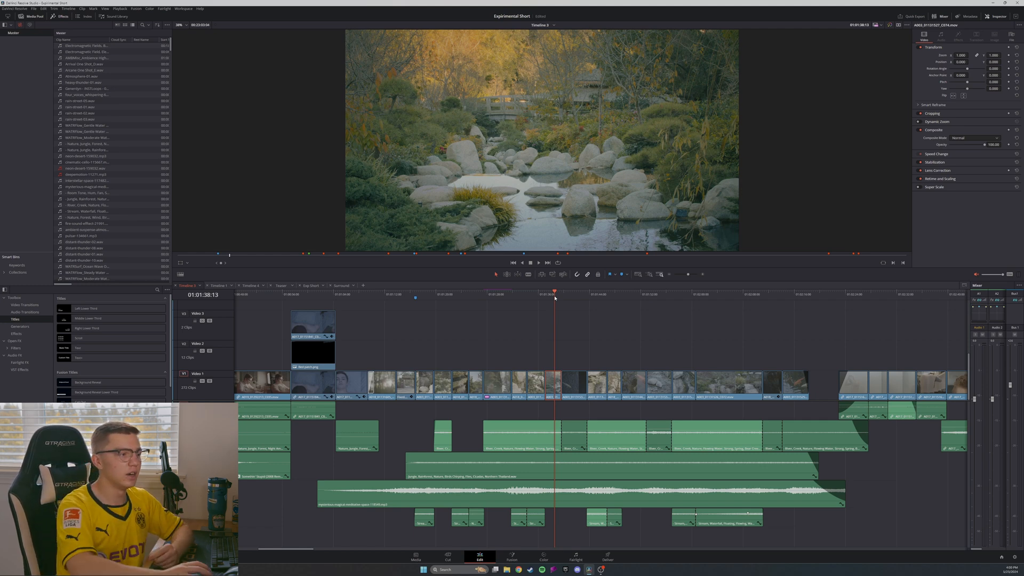
pyautogui.click(563, 294)
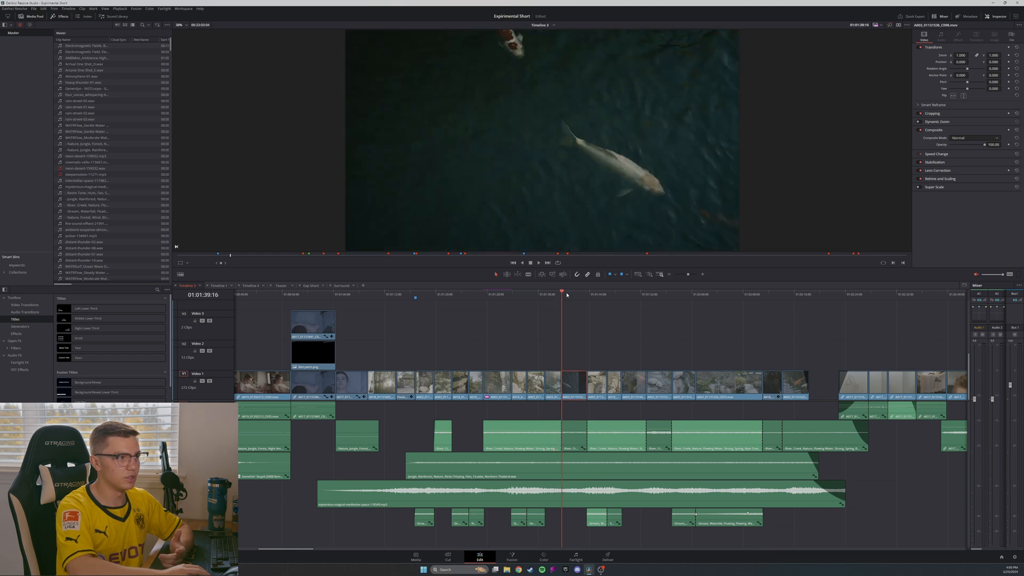
pyautogui.press('space')
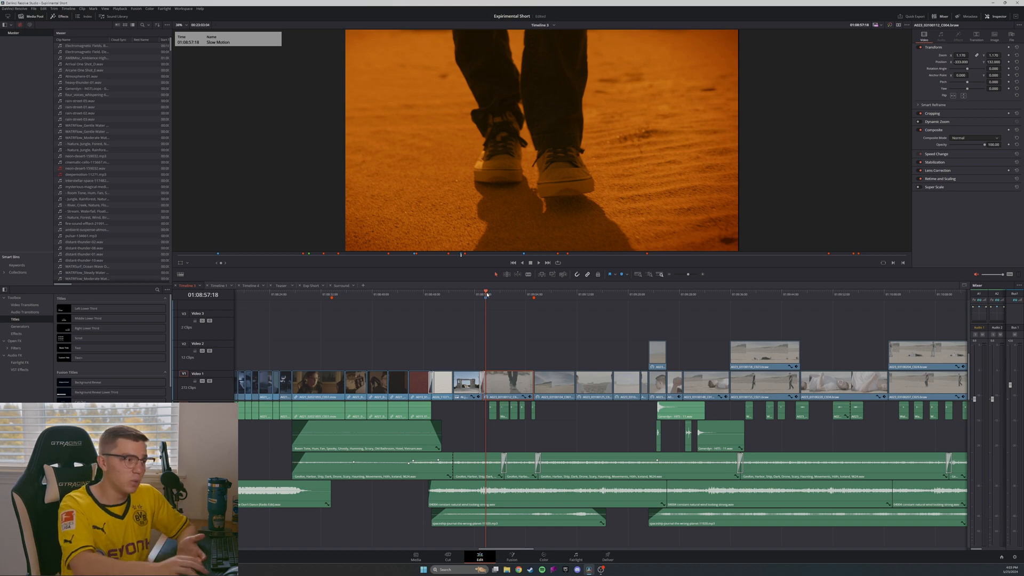
# - Inspect the footstep sound clips under the orange slow-motion desert walking shot at about 01:08:58
pyautogui.moveTo(487, 294); pyautogui.dragTo(491, 295)
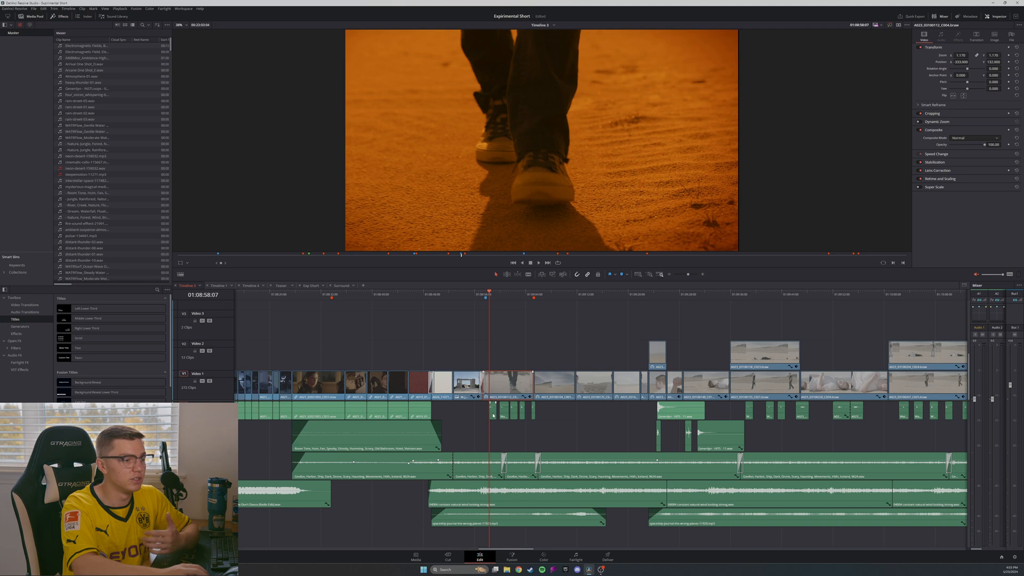
pyautogui.click(493, 411)
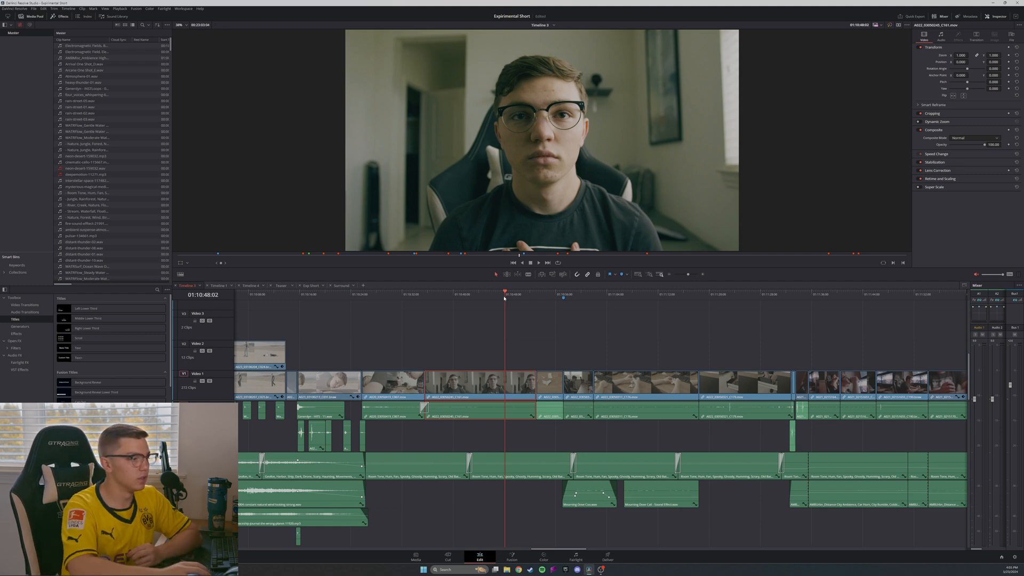
# - Inspect the desk scene's recorded camera audio and the room tone clip below it, playing from 01:10:32:17
pyautogui.click(406, 297)
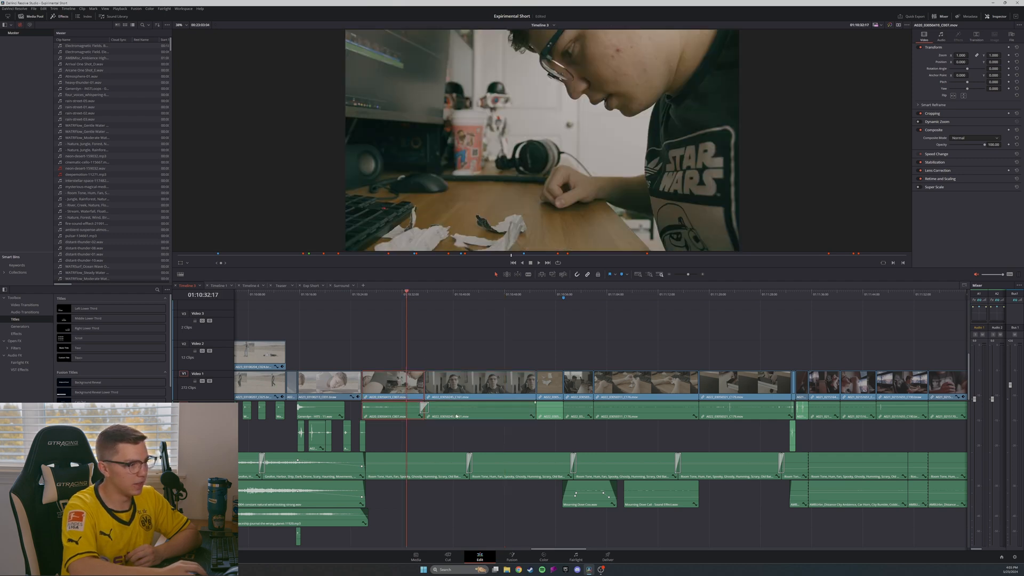
pyautogui.click(526, 415)
pyautogui.click(550, 415)
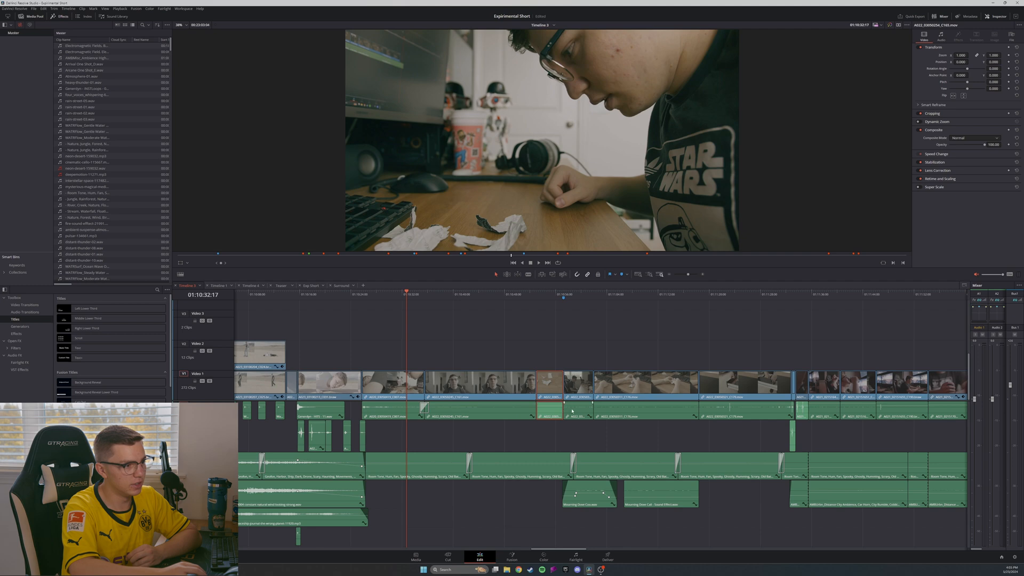
pyautogui.click(653, 417)
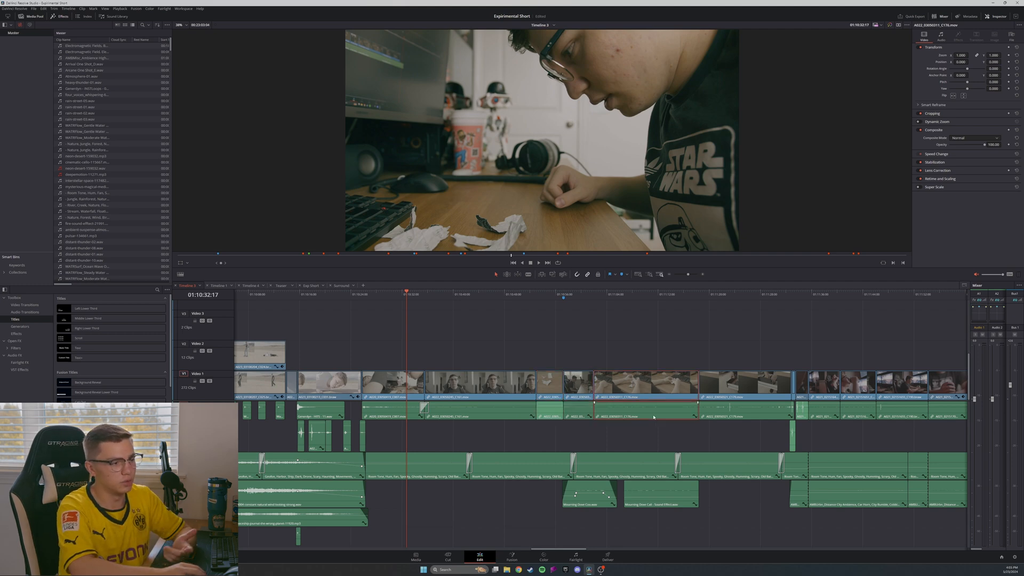
pyautogui.click(451, 472)
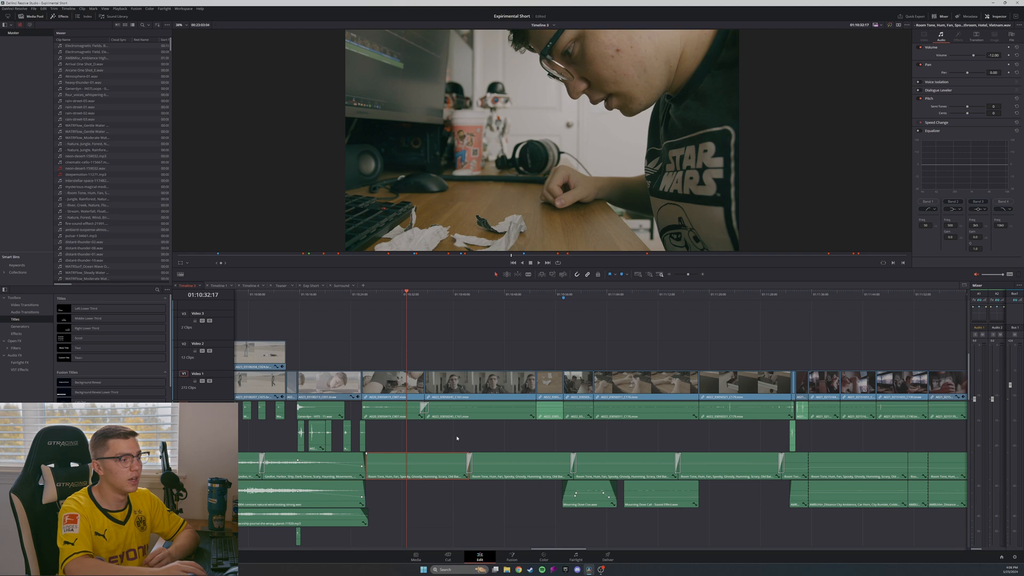
pyautogui.press('space')
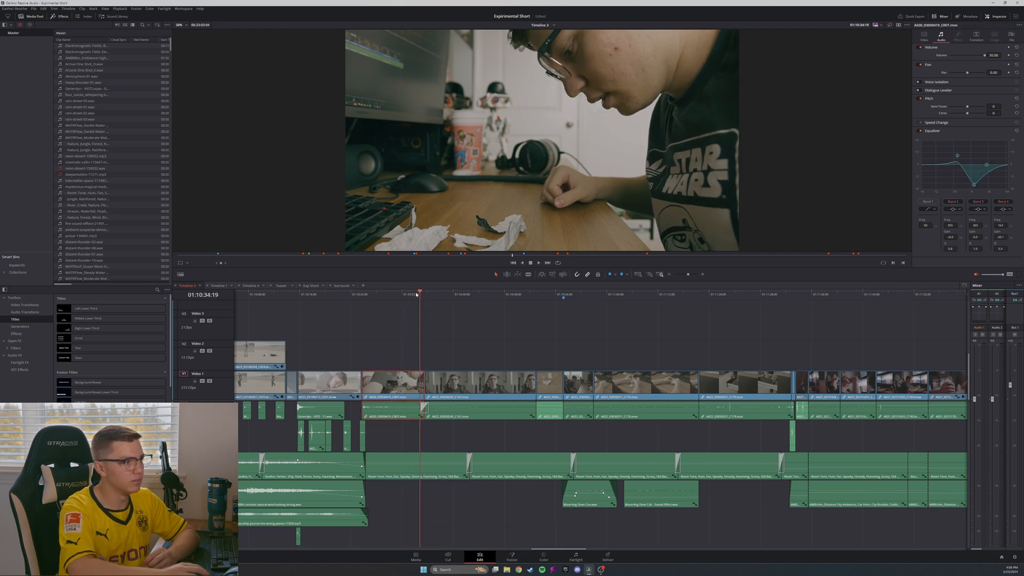
# - Review the desk scene through the wide side shot and the close-up of hands piecing the torn paper together
pyautogui.click(447, 299)
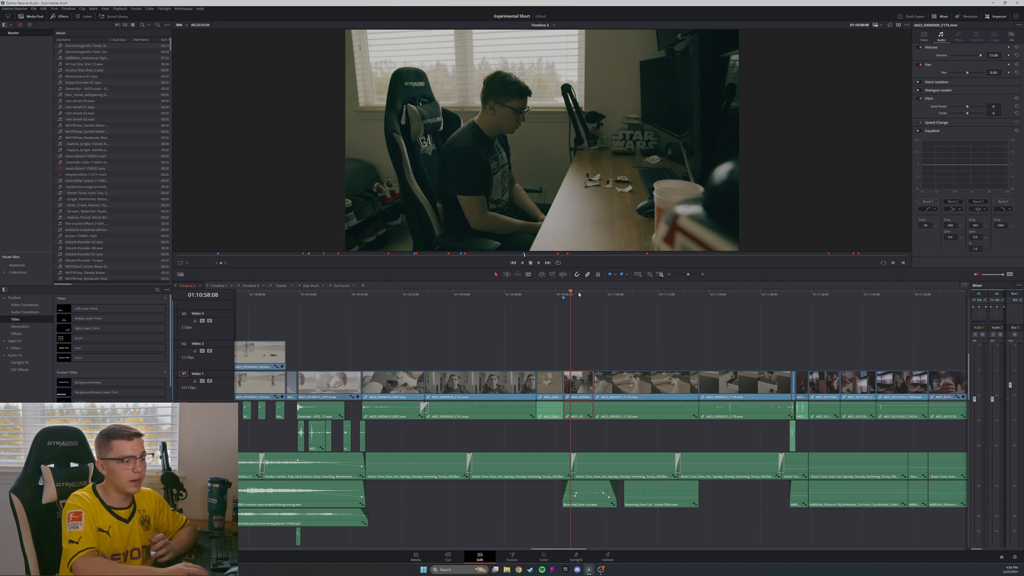
pyautogui.click(577, 294)
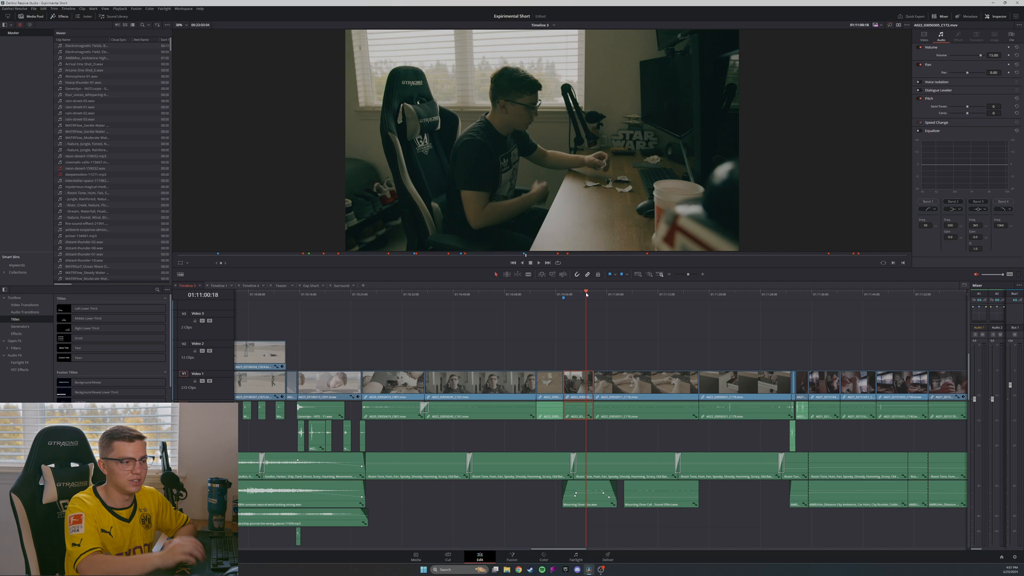
pyautogui.click(595, 292)
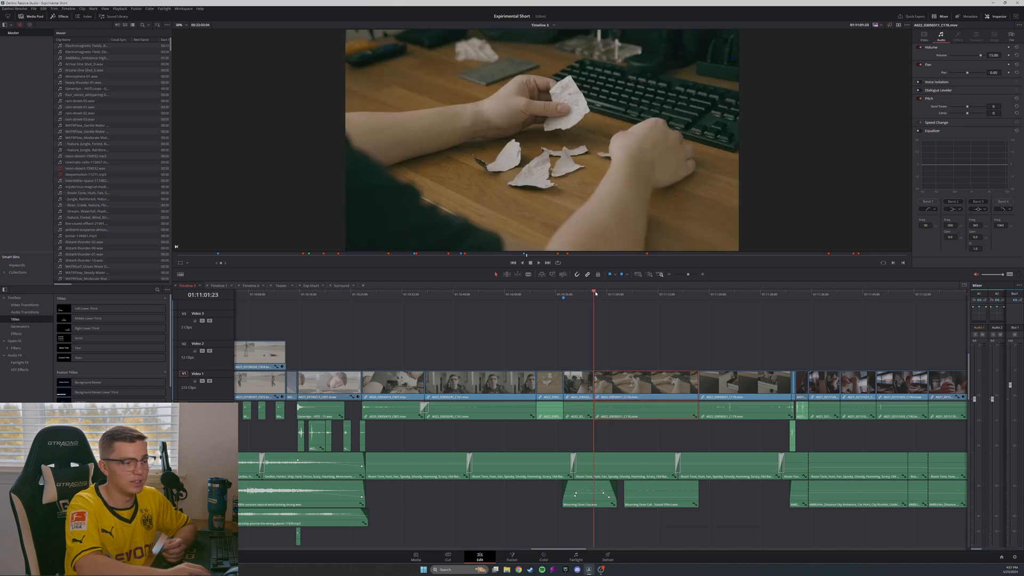
pyautogui.click(622, 293)
pyautogui.click(639, 293)
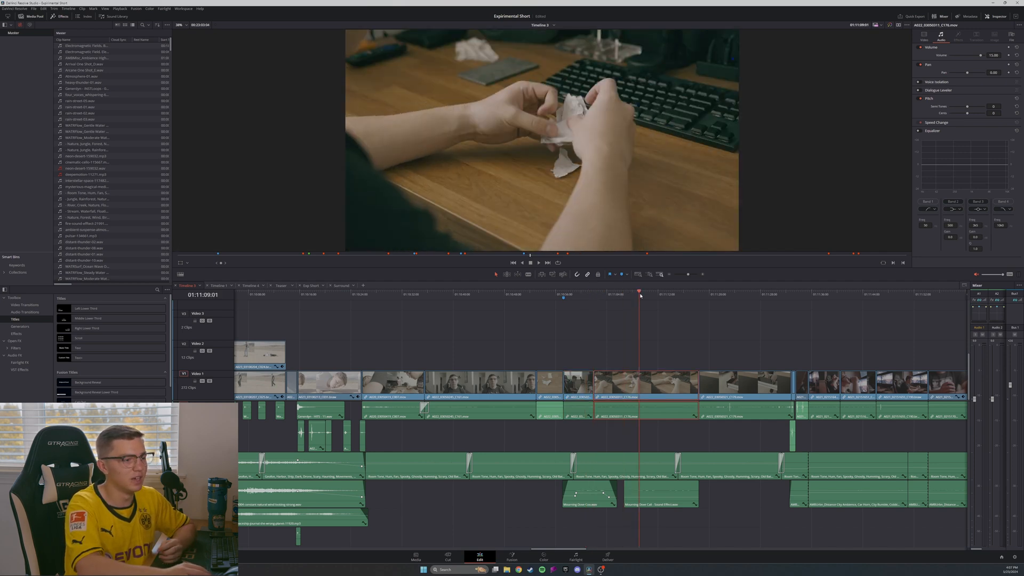
pyautogui.click(654, 295)
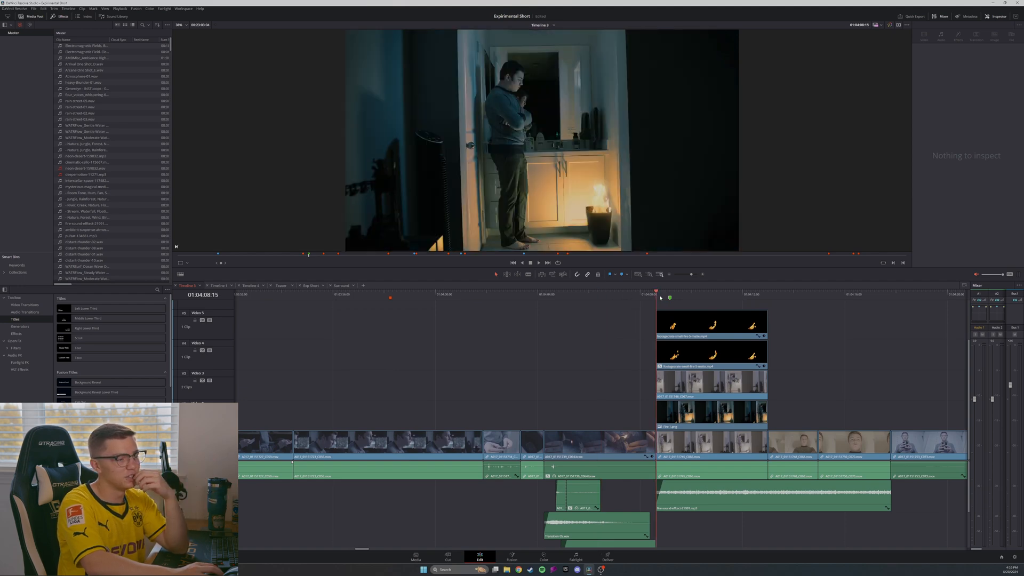
# - Scrub the bathroom doorway fire shot to 01:04:10:18 to examine the composite and its base footage
pyautogui.moveTo(658, 297); pyautogui.dragTo(682, 296)
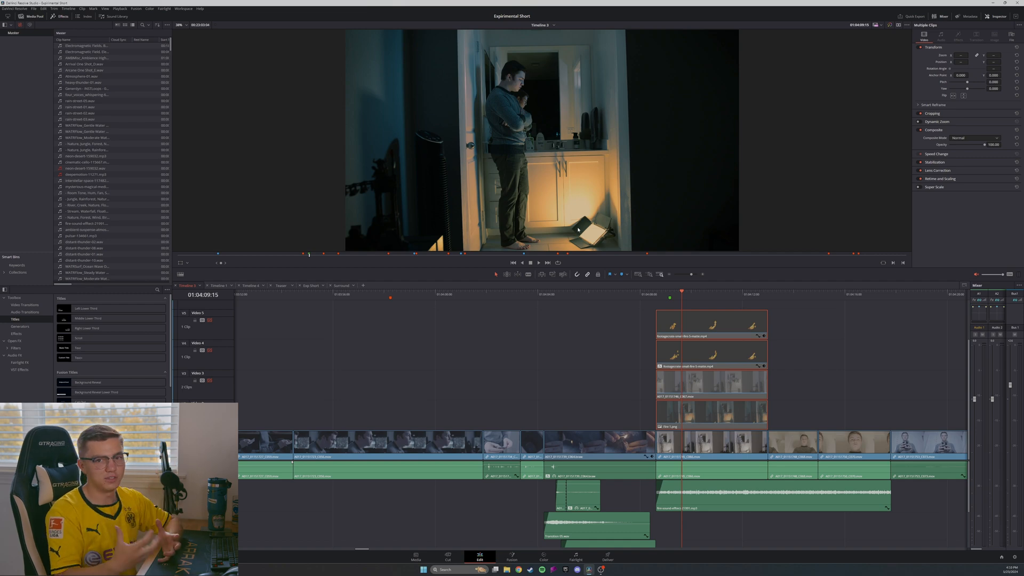
pyautogui.click(670, 296)
pyautogui.moveTo(672, 295); pyautogui.dragTo(710, 296)
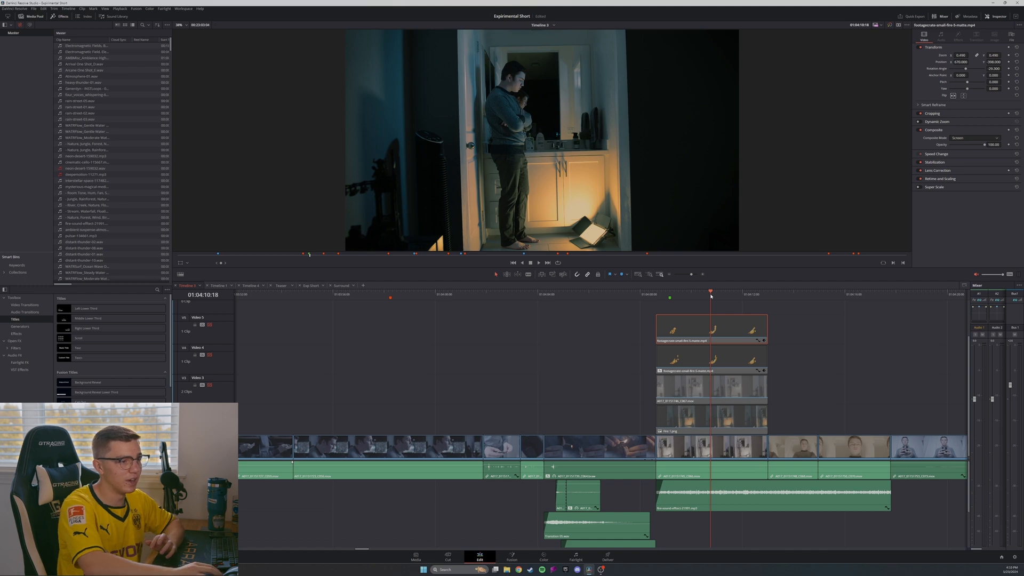
# - Enable the Video 2, Video 3, Video 5 and Video 4 tracks in turn to rebuild the fire composite, and select the Video 4 fire clip
pyautogui.click(210, 415)
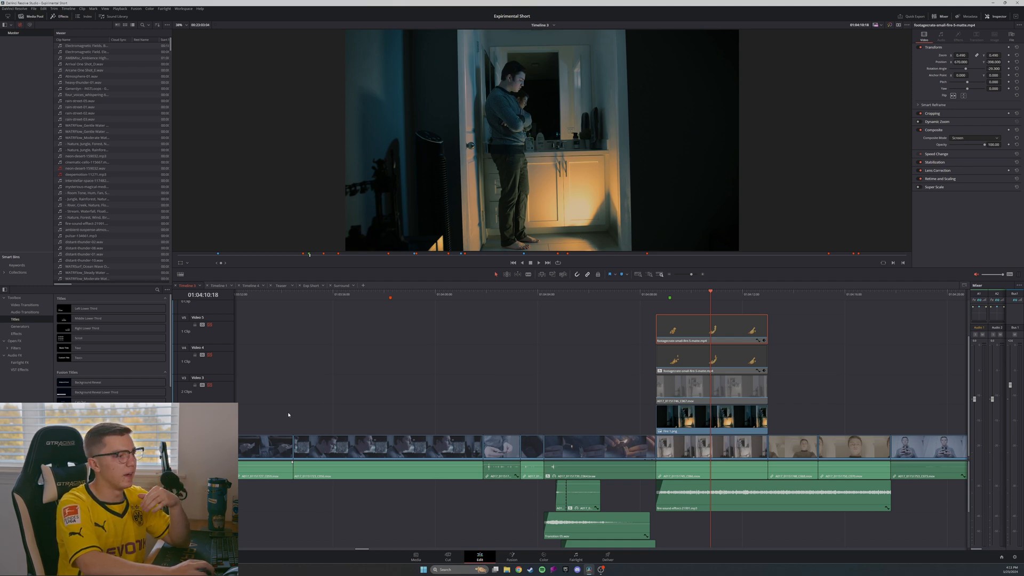
pyautogui.click(209, 385)
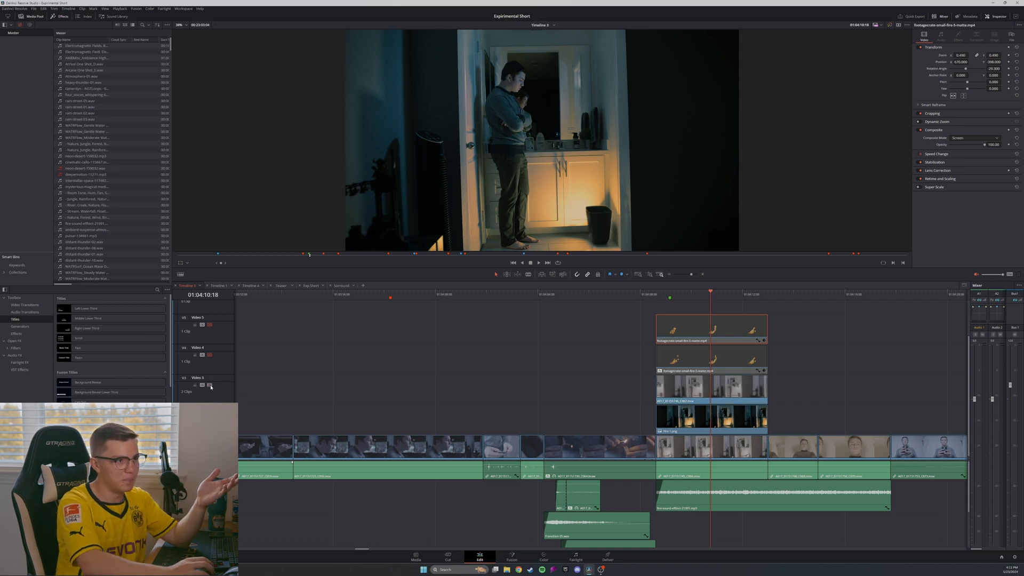
pyautogui.click(210, 324)
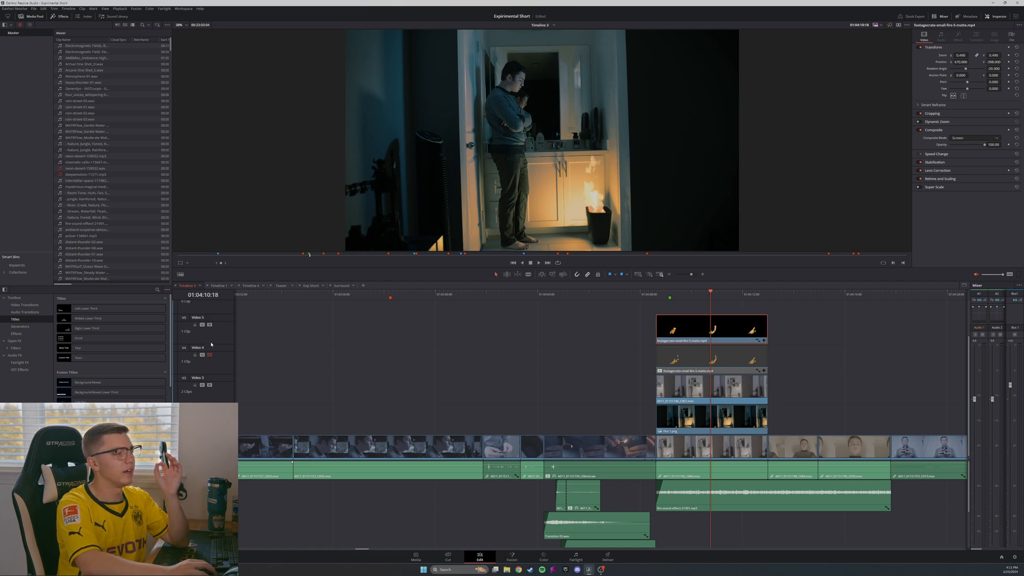
pyautogui.click(209, 355)
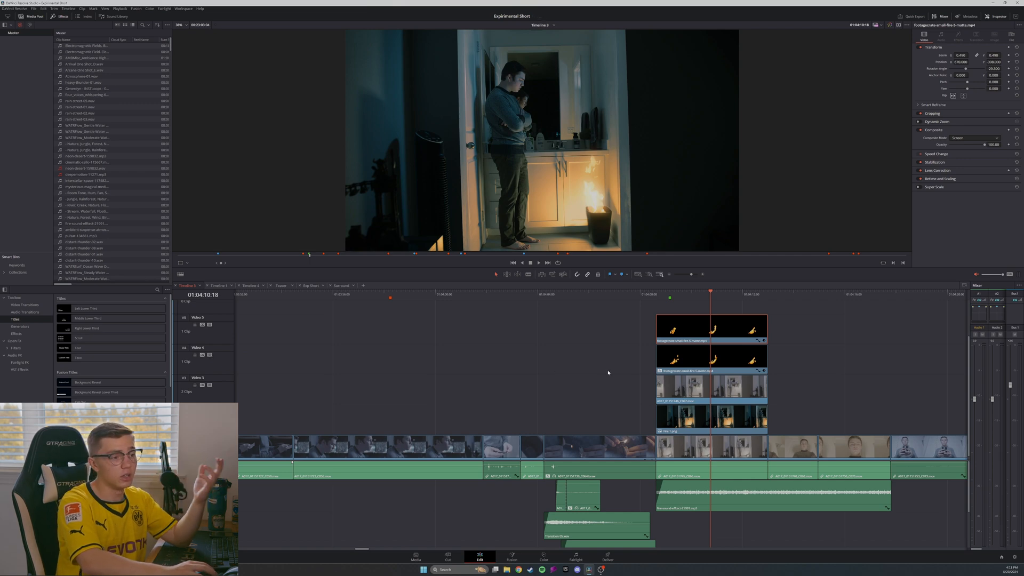
pyautogui.click(667, 361)
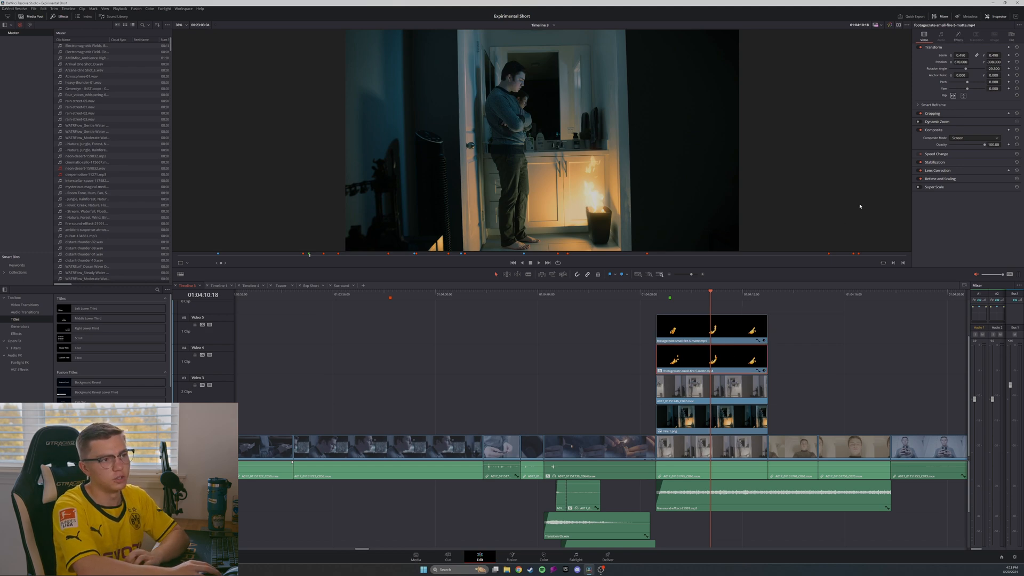
# - Inspect the Video 4 fire clip's Gaussian Blur settings and its transform and composite settings, and scrub through the bathroom fire shot
pyautogui.click(959, 38)
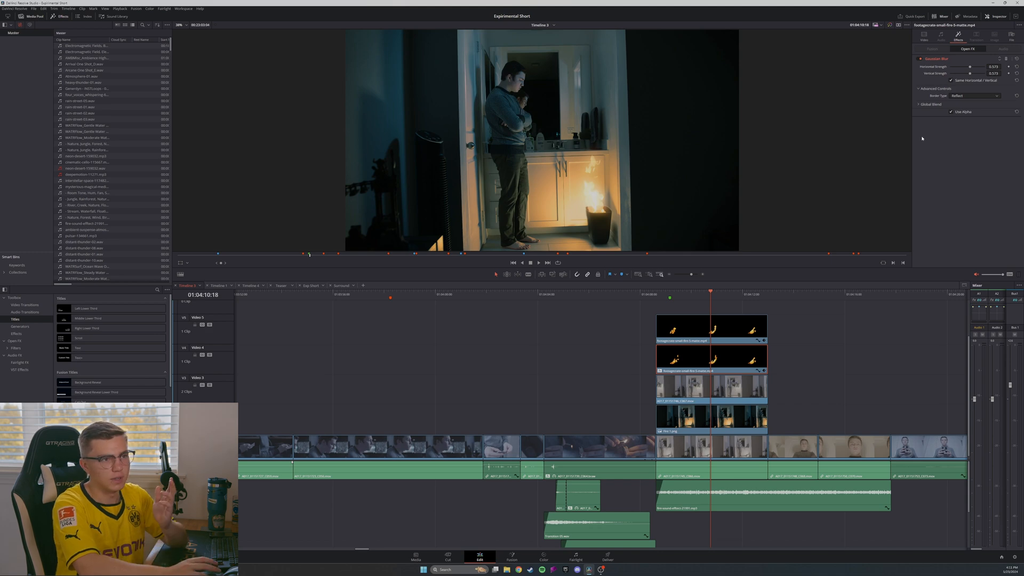
pyautogui.click(922, 38)
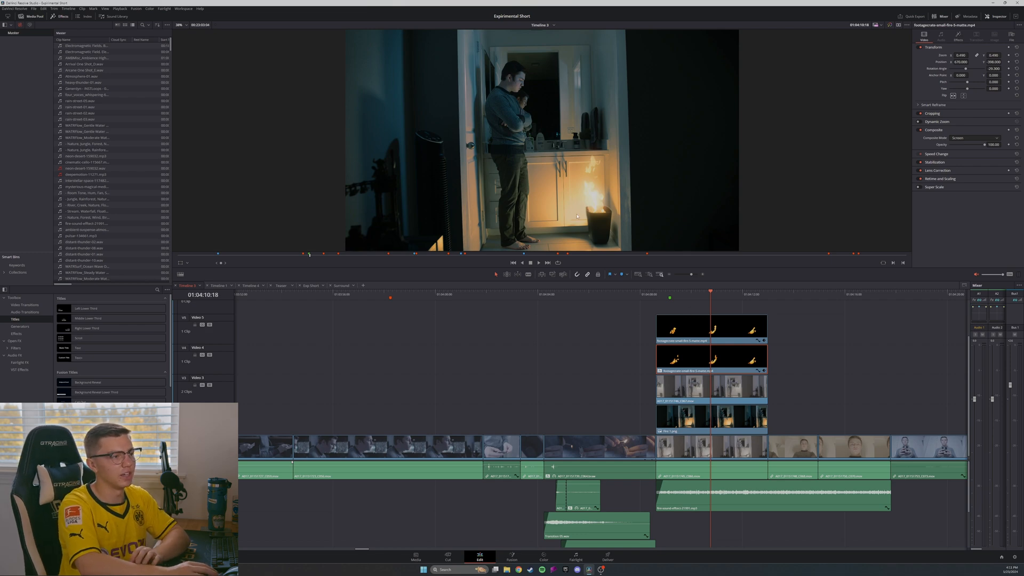
pyautogui.click(680, 294)
pyautogui.moveTo(680, 293); pyautogui.dragTo(708, 293)
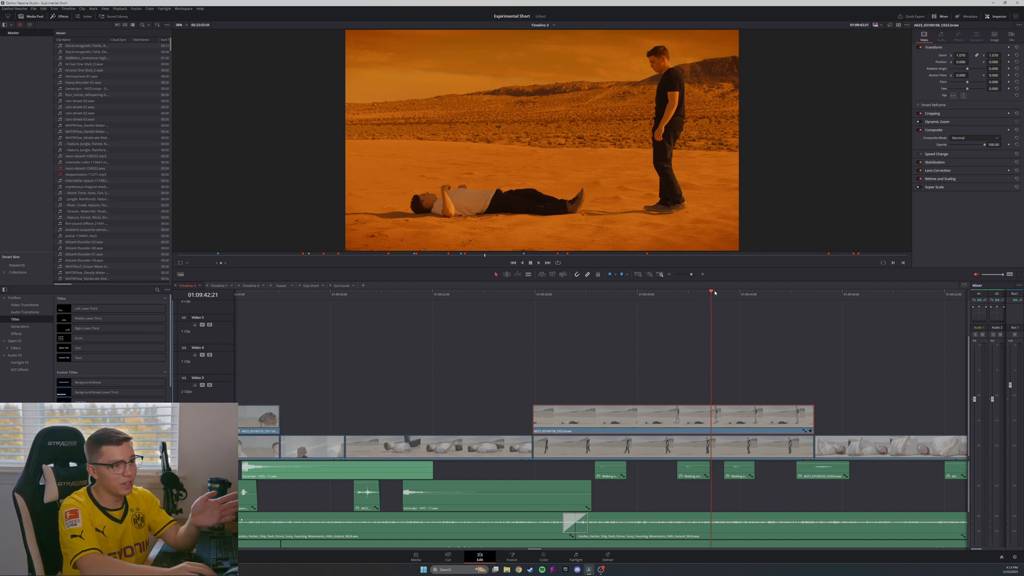
# - Open the desert shot at 01:09:42:21 for grading and compare the composite with its final mask node disabled and enabled
pyautogui.click(553, 560)
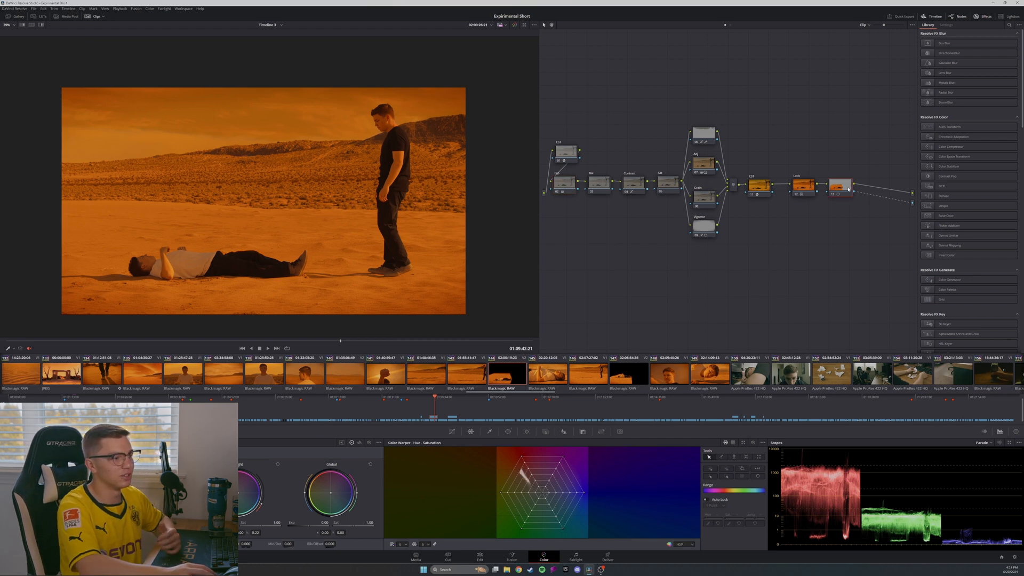
pyautogui.hotkey('ctrl', 'd')
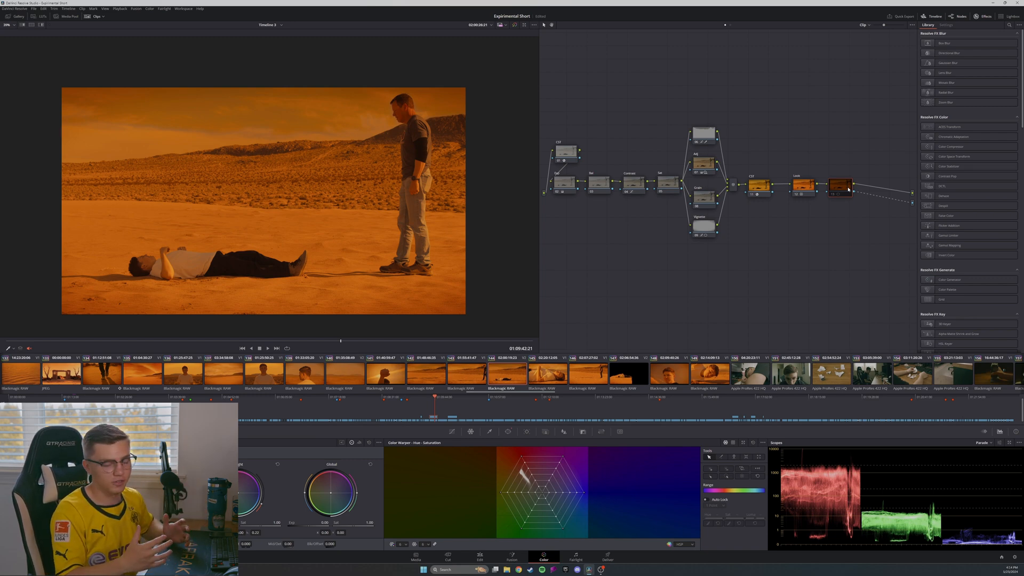
pyautogui.hotkey('ctrl', 'd')
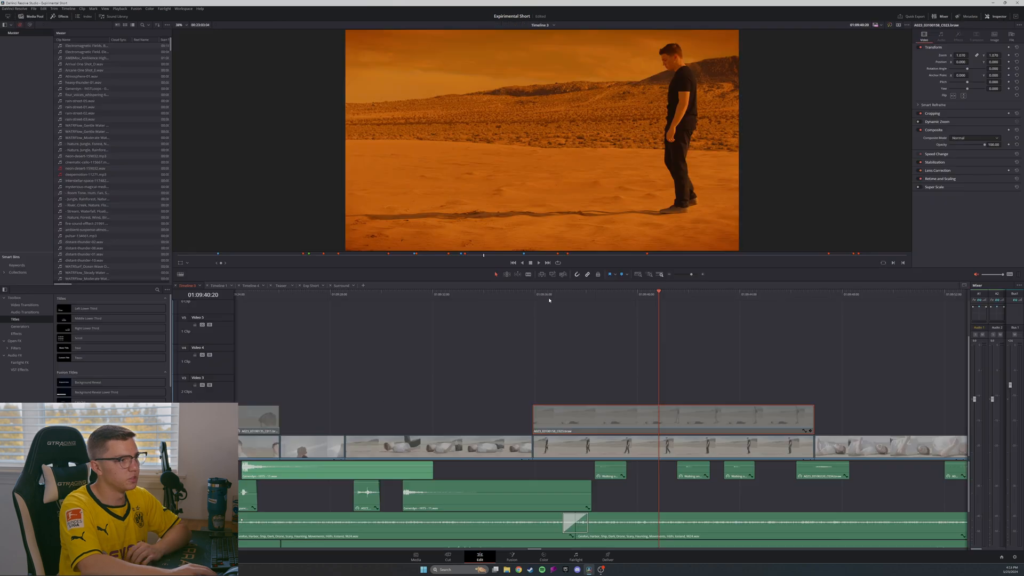
# - Re-enable the upper desert clip on Video 2 and scrub the two-person composite to 01:09:40:00
pyautogui.moveTo(548, 294); pyautogui.dragTo(678, 293)
pyautogui.press('d')
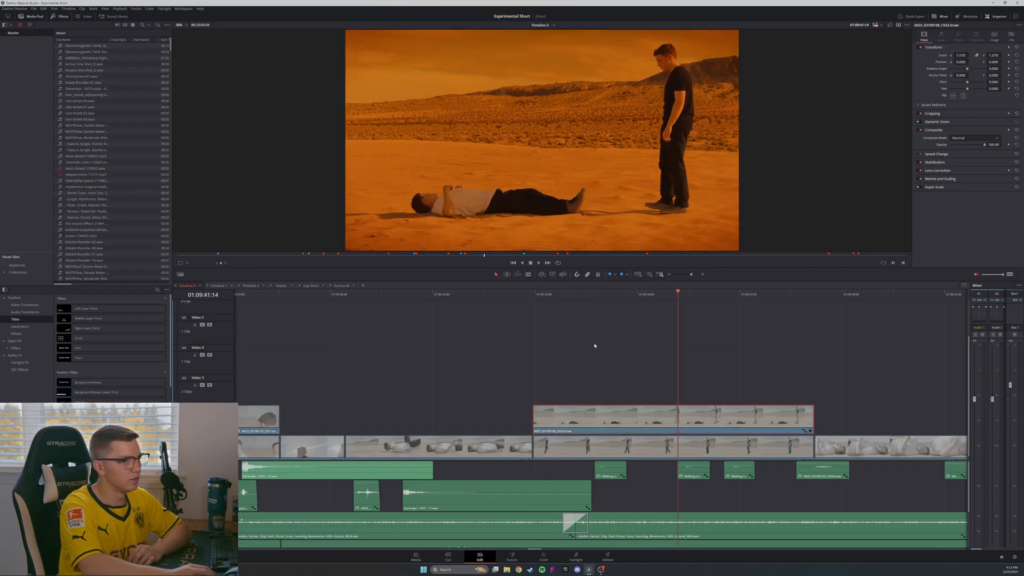
pyautogui.moveTo(571, 293); pyautogui.dragTo(639, 291)
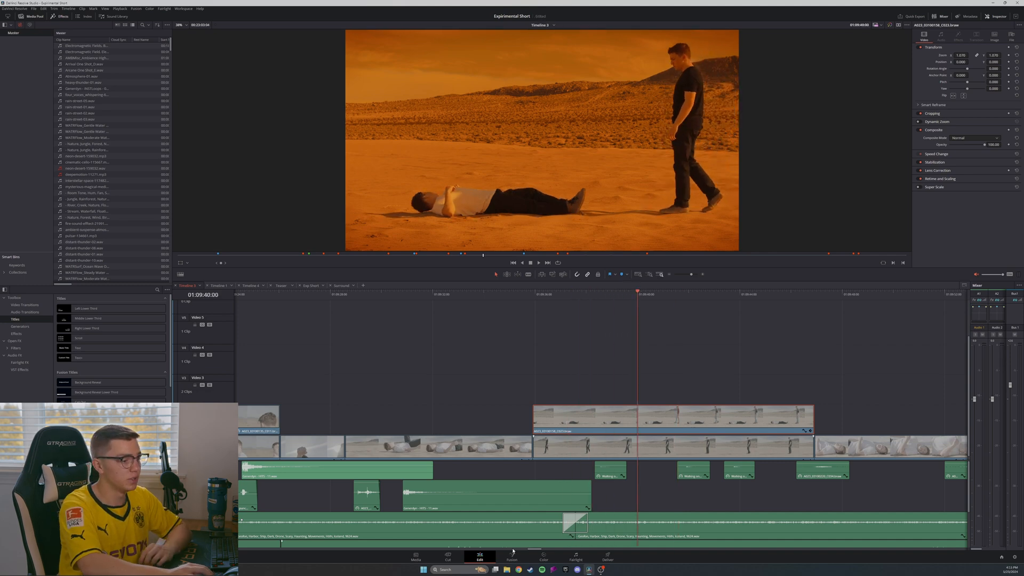
# - Examine the window mask drawn around the lying man in the desert shot, bypassing and restoring its node
pyautogui.click(539, 556)
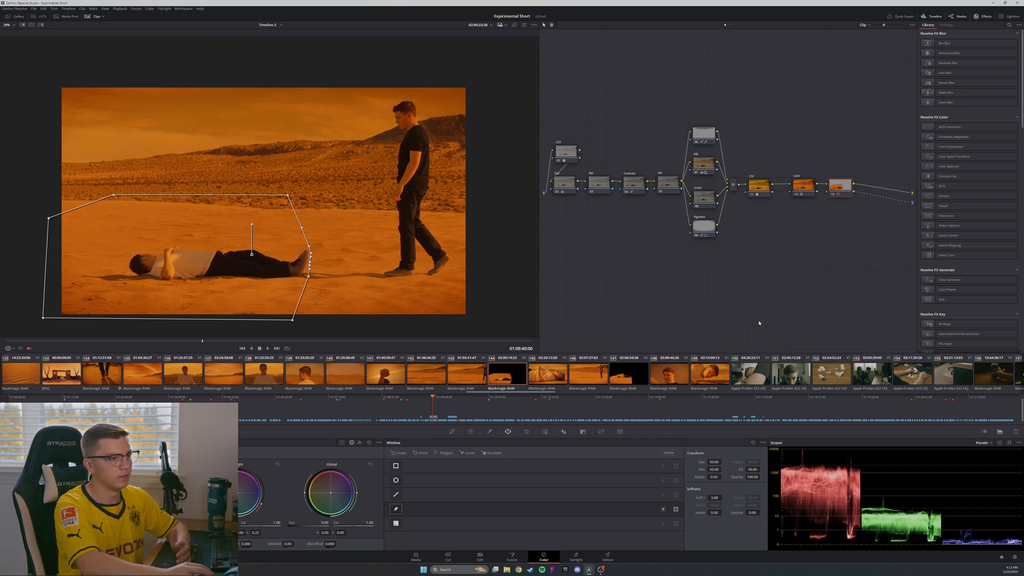
pyautogui.hotkey('ctrl', 'd')
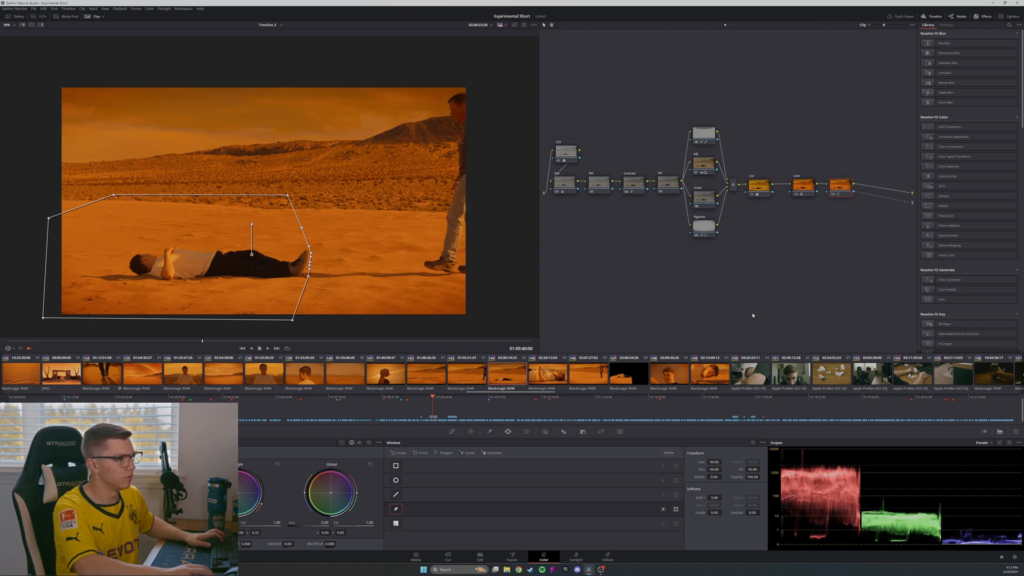
pyautogui.hotkey('ctrl', 'd')
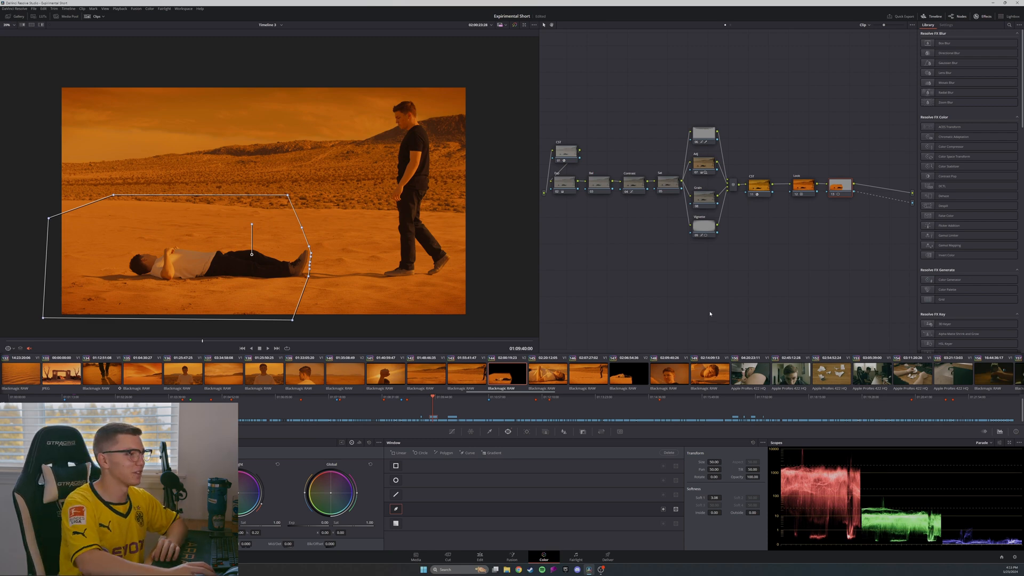
# - Check the desert composite at 01:09:44:03 with the window outline hidden, bypassing the final mask node to compare
pyautogui.click(451, 432)
pyautogui.moveTo(432, 398); pyautogui.dragTo(433, 399)
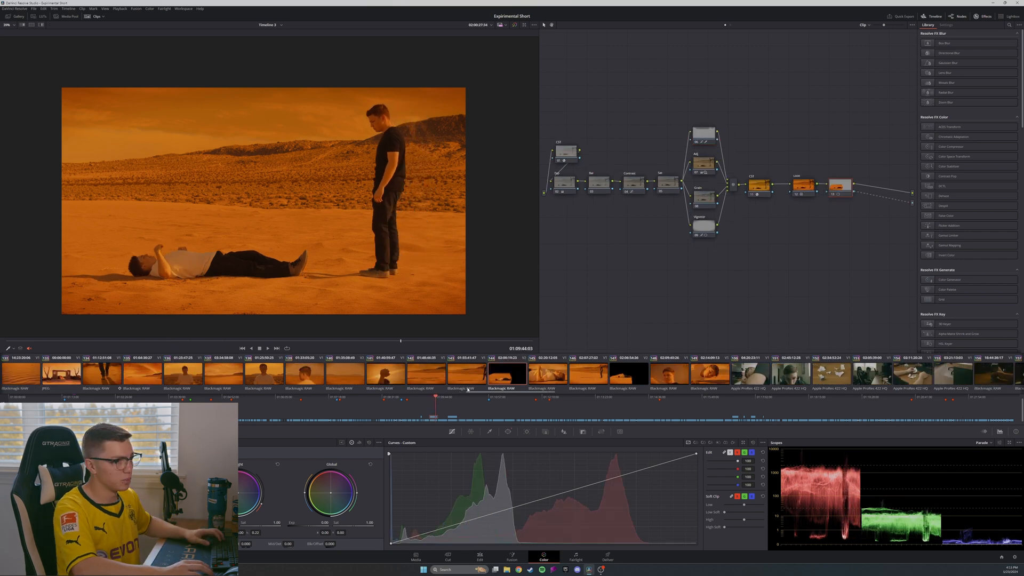
pyautogui.hotkey('ctrl', 'd')
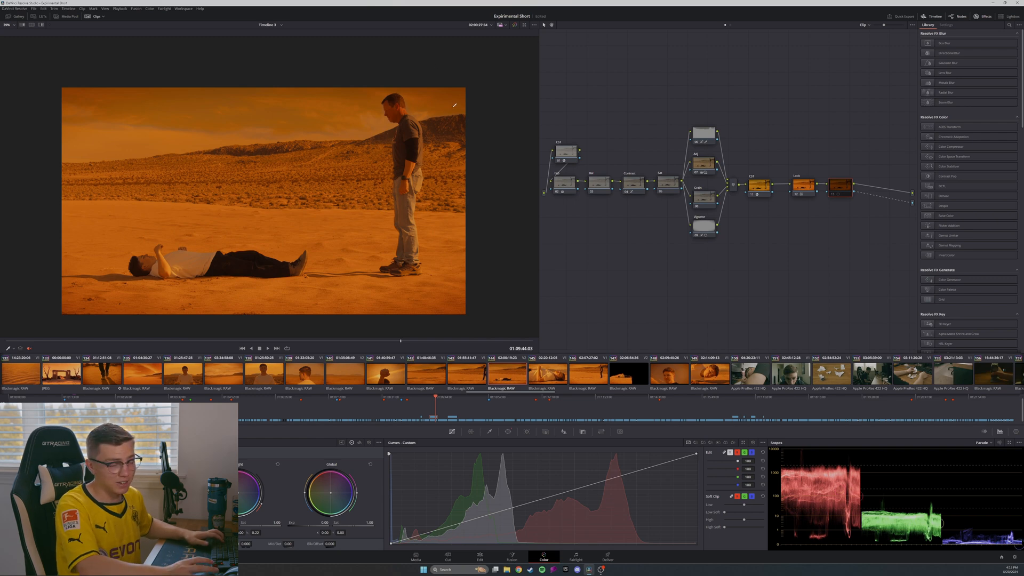
pyautogui.moveTo(435, 396); pyautogui.dragTo(433, 397)
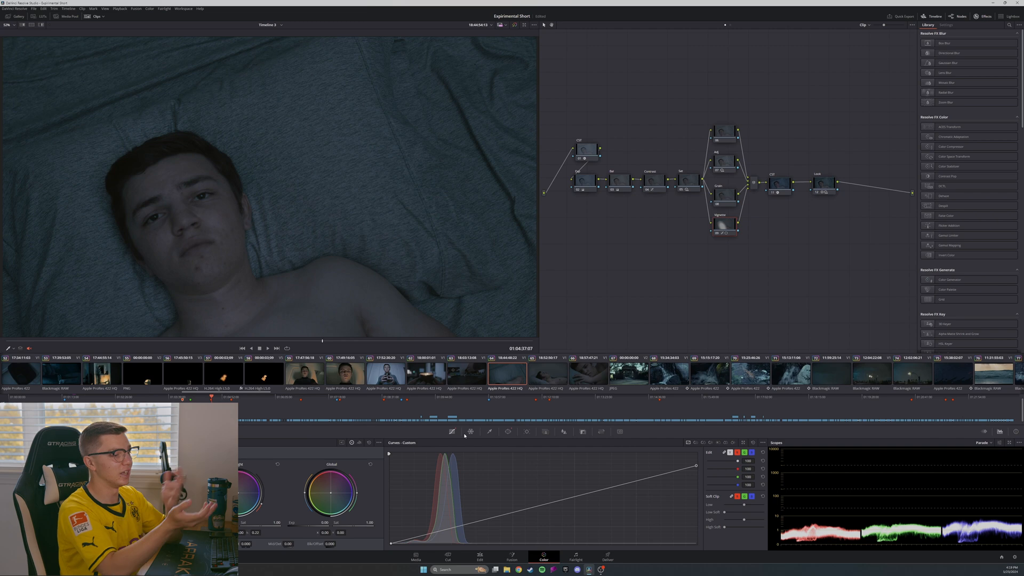
# - Examine the bed shot's final Look node in the Color Warper and compare the grade with that node off and on
pyautogui.hotkey('shift', 'd')
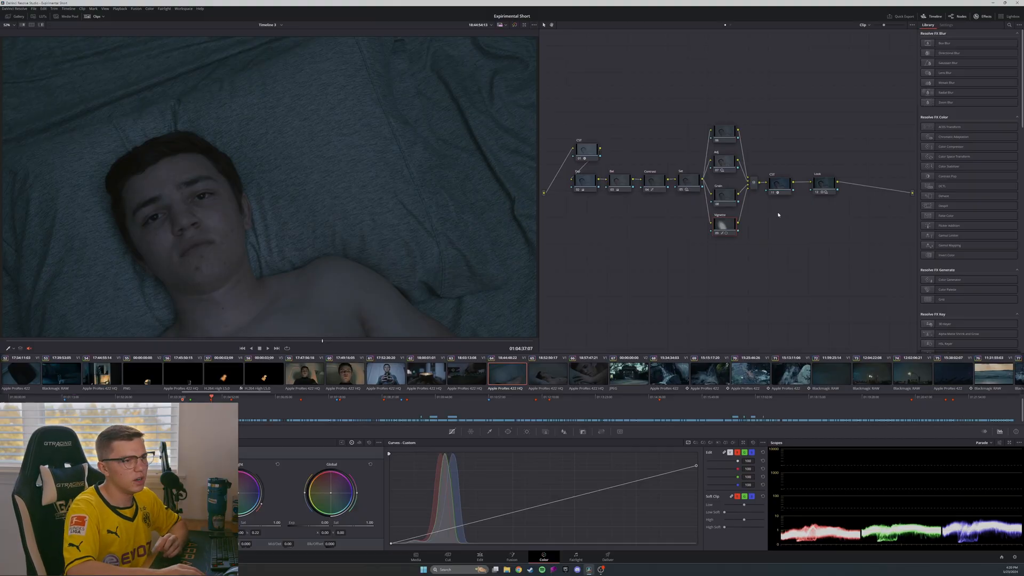
pyautogui.click(817, 191)
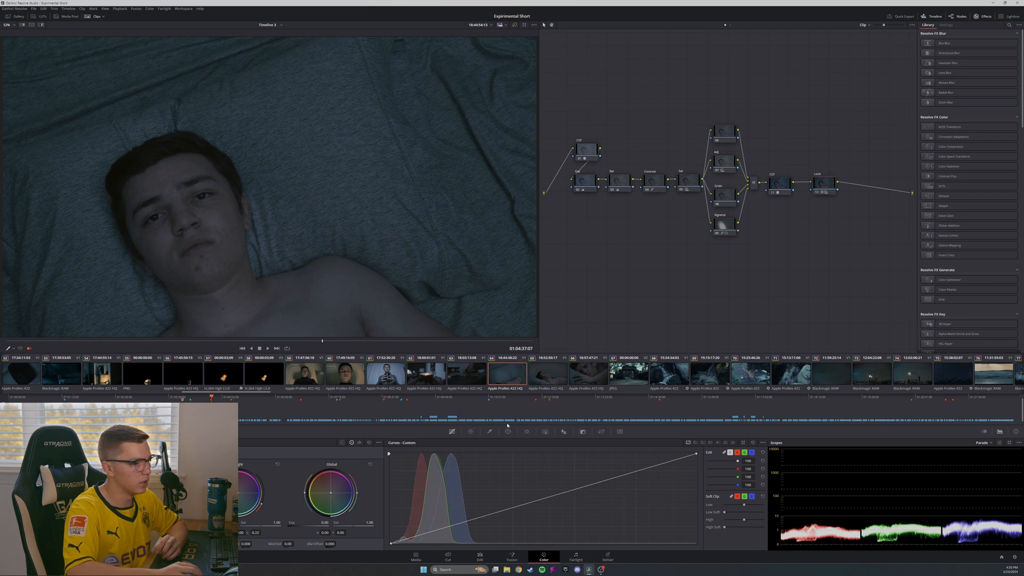
pyautogui.click(471, 432)
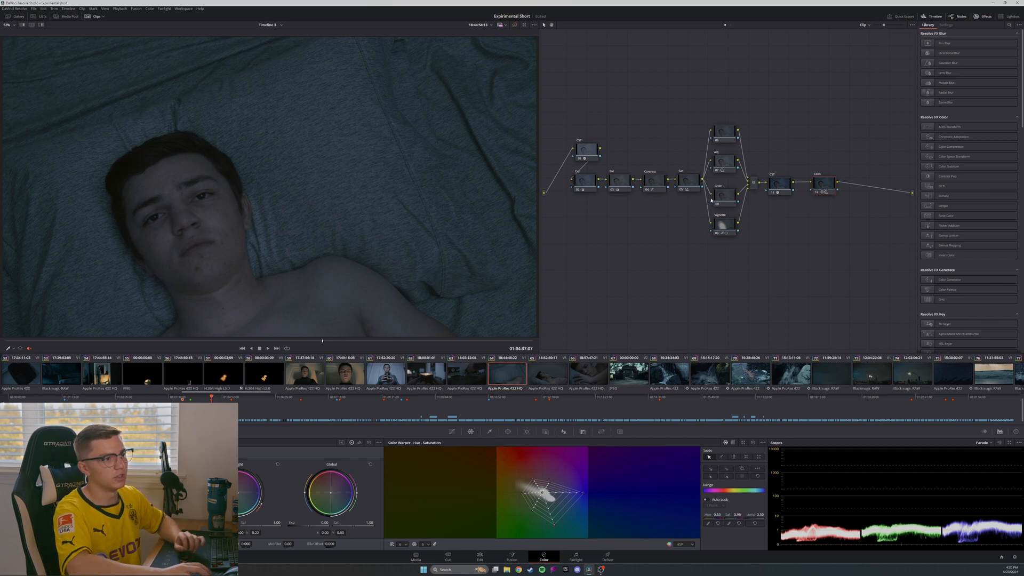
pyautogui.hotkey('ctrl', 'd')
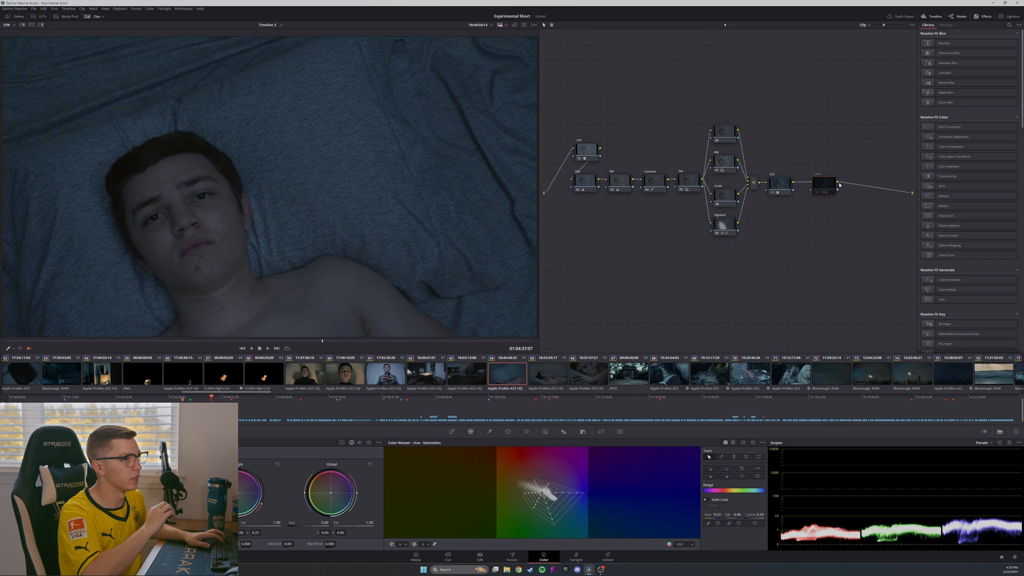
pyautogui.hotkey('ctrl', 'd')
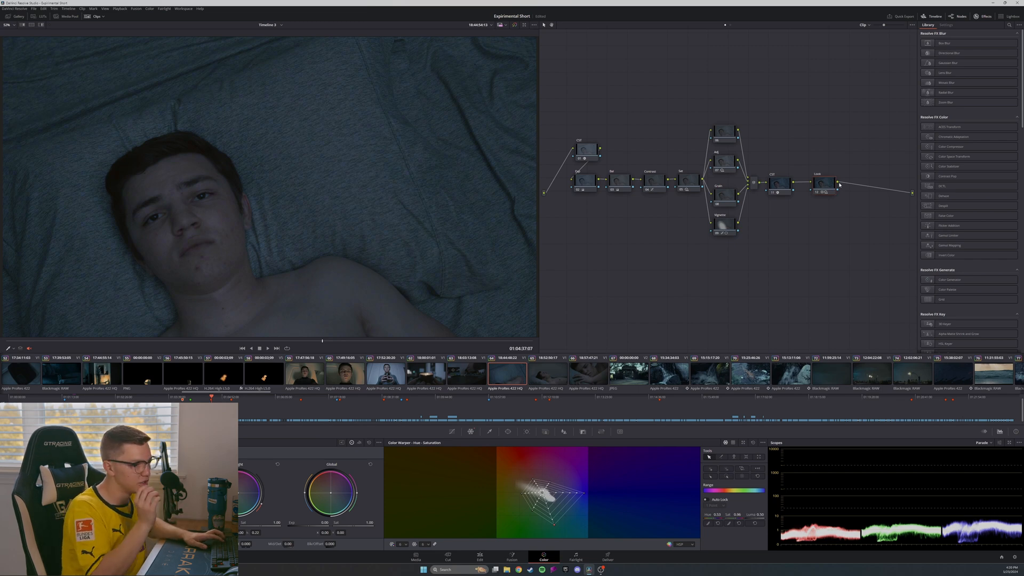
pyautogui.hotkey('ctrl', 'd')
pyautogui.hotkey('ctrl', 'd')
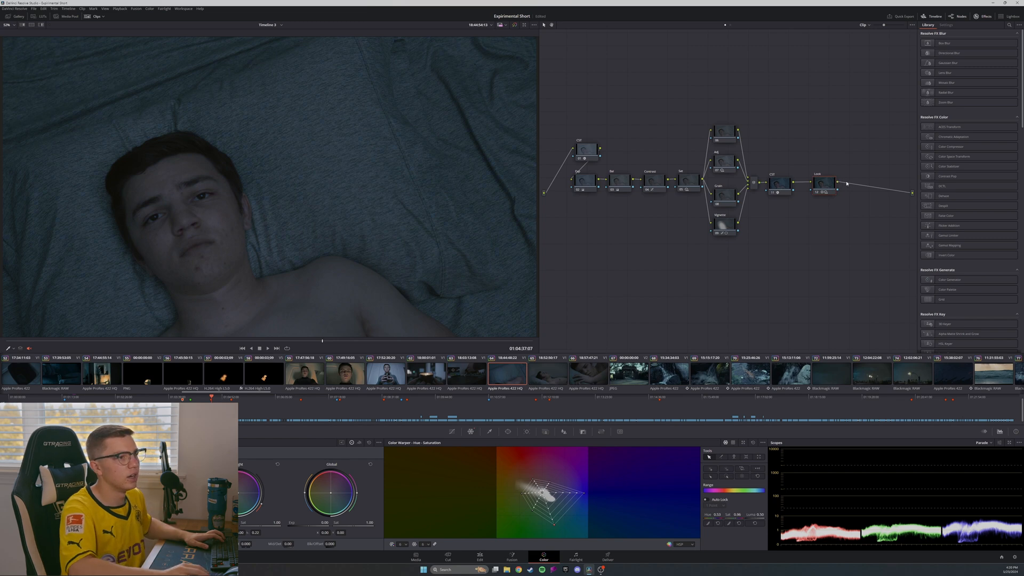
# - Compare the bed shot's grade with the node after Contrast and the second parallel node each bypassed and restored
pyautogui.click(688, 183)
pyautogui.hotkey('ctrl', 'd')
pyautogui.hotkey('ctrl', 'd')
pyautogui.click(718, 164)
pyautogui.hotkey('ctrl', 'd')
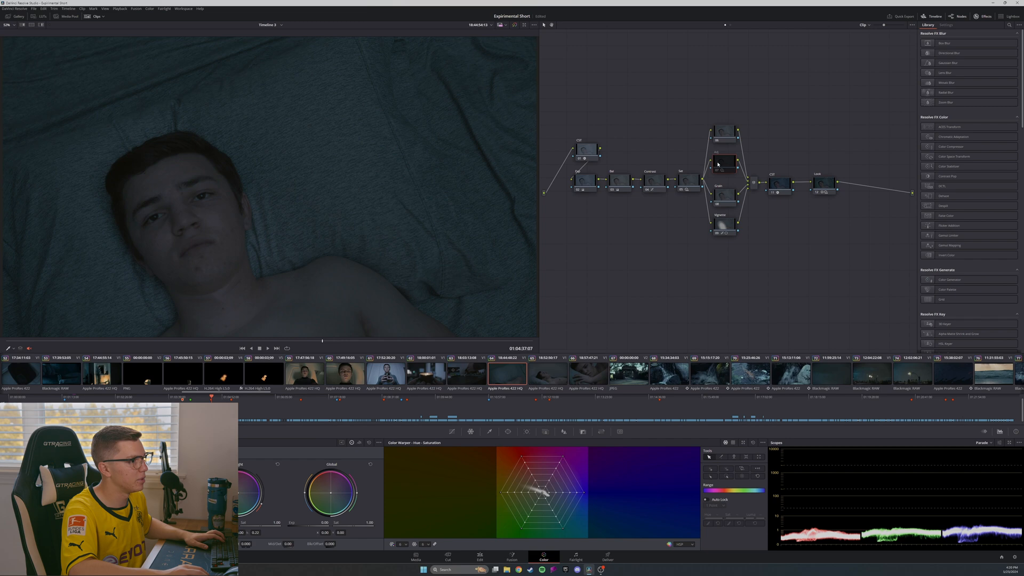
pyautogui.hotkey('ctrl', 'd')
# - Bypass and restore the bed shot's Contrast node to compare its effect on the image
pyautogui.click(661, 181)
pyautogui.hotkey('ctrl', 'd')
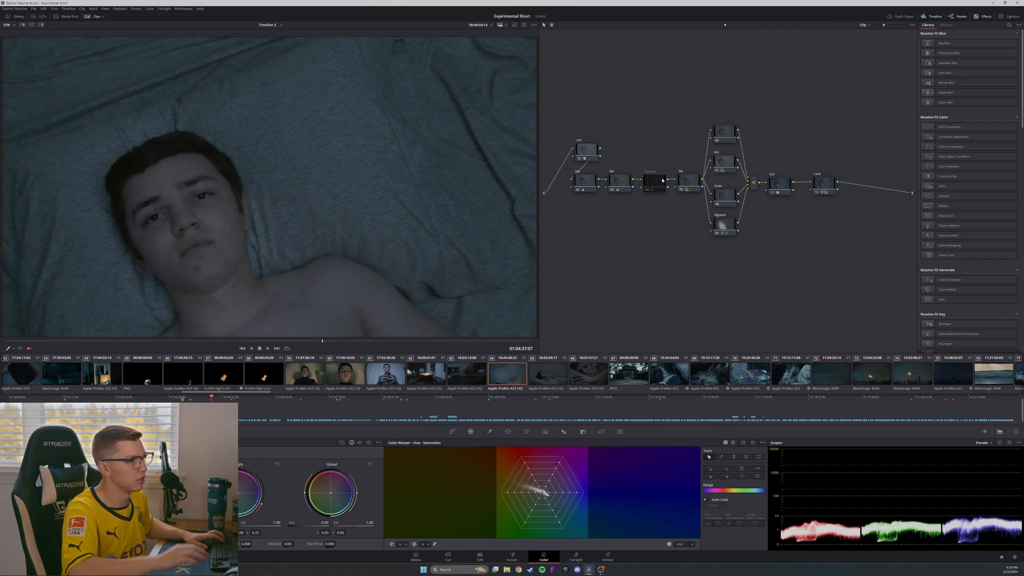
pyautogui.hotkey('ctrl', 'd')
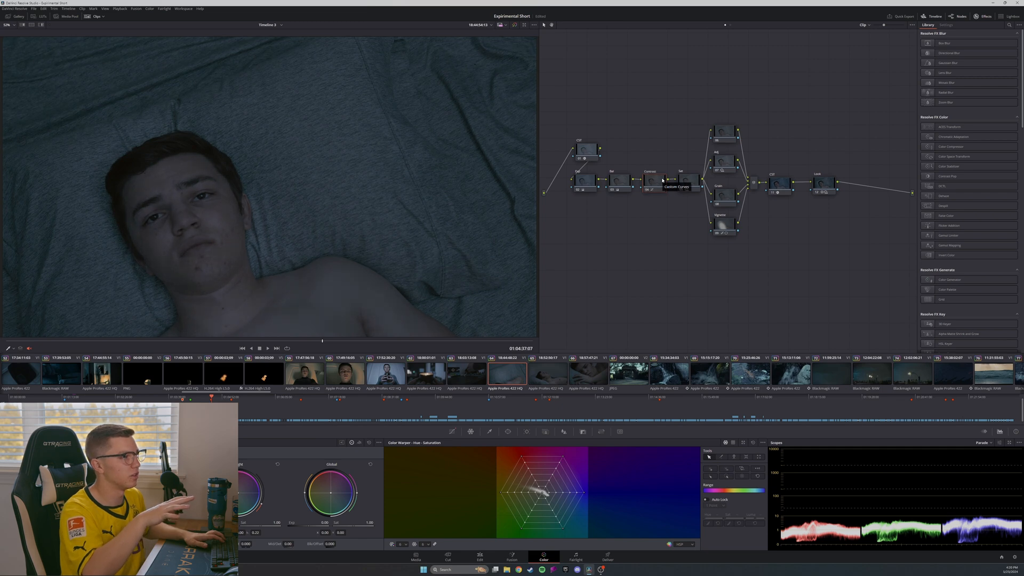
pyautogui.hotkey('ctrl', 'd')
pyautogui.hotkey('ctrl', 'd')
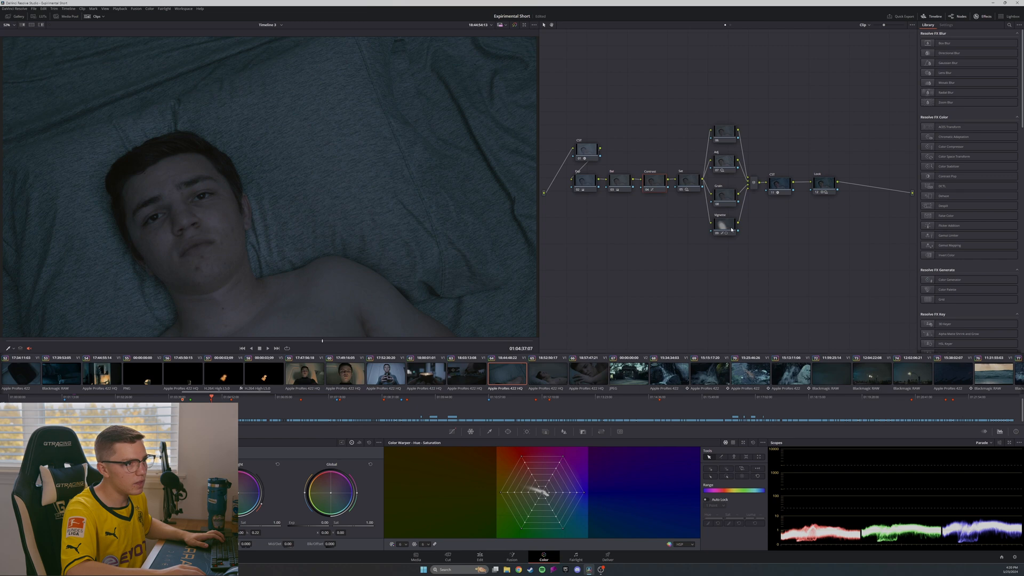
# - Compare the bed shot with its Vignette node off and on, and show the node's circular window around the face
pyautogui.hotkey('ctrl', 'd')
pyautogui.hotkey('ctrl', 'd')
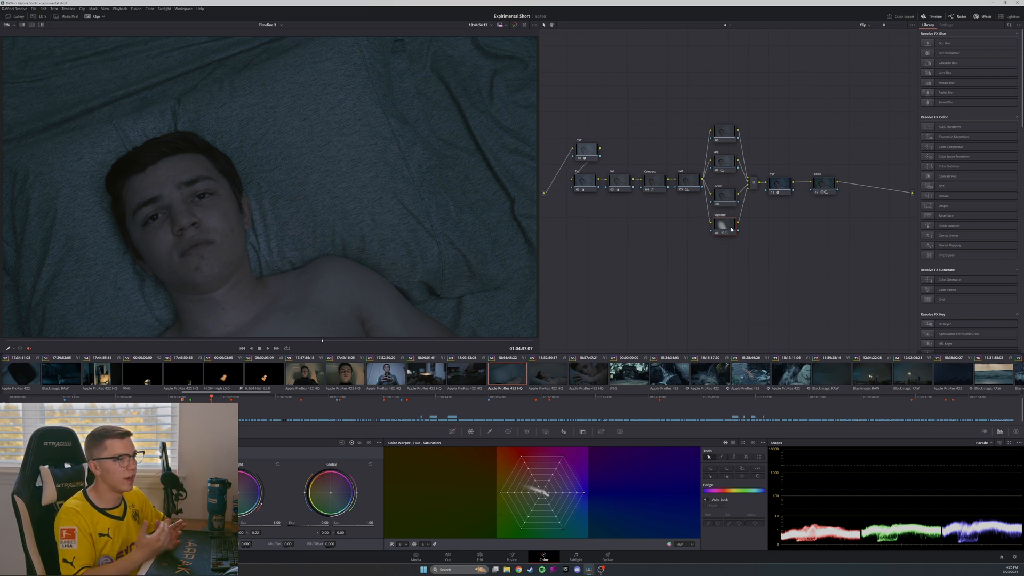
pyautogui.click(509, 431)
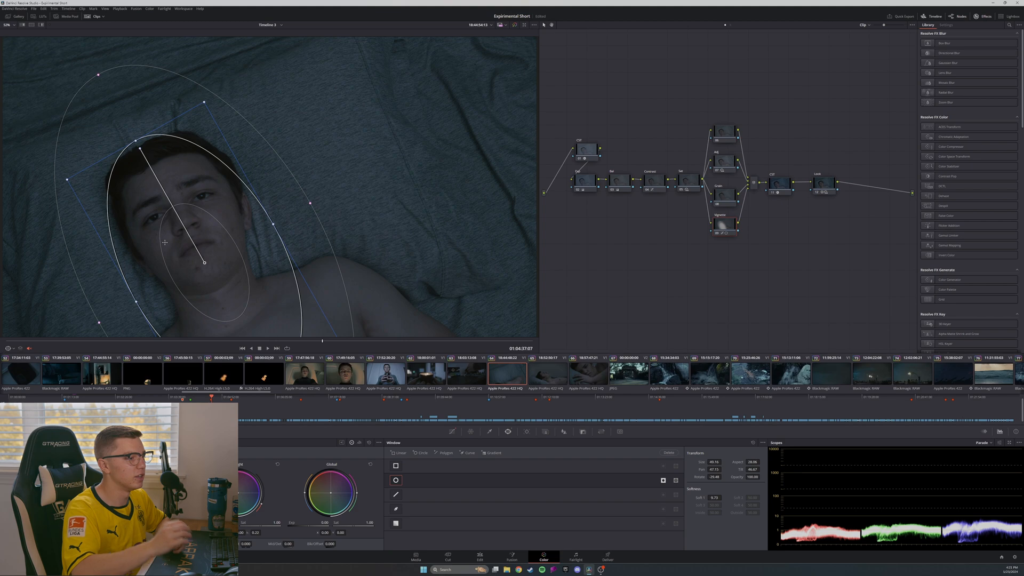
# - Go past the wooden gate shot to the waterfall shot at 01:05:07:22 and compare it with its whole grade bypassed and restored
pyautogui.click(206, 398)
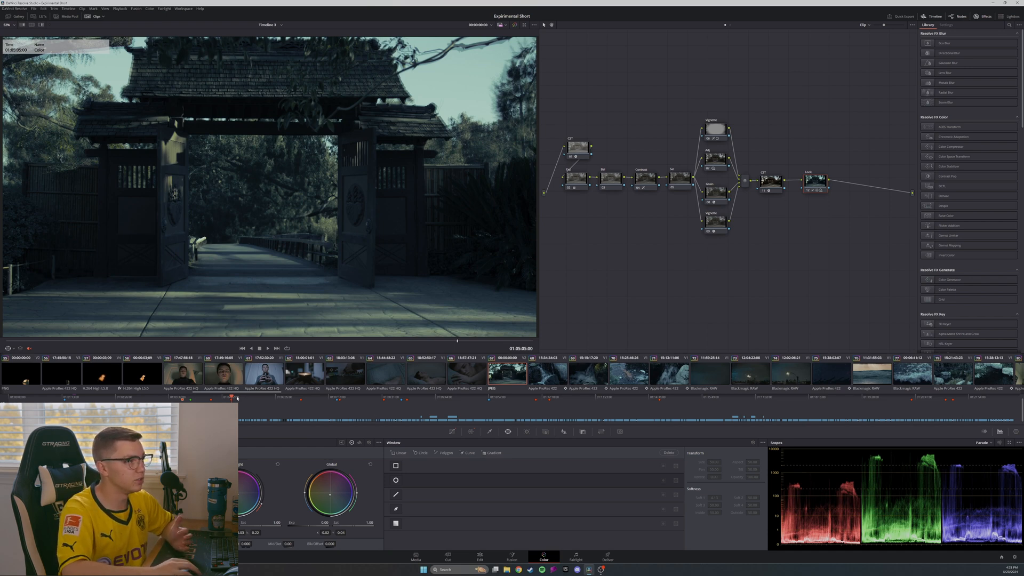
pyautogui.press('Down')
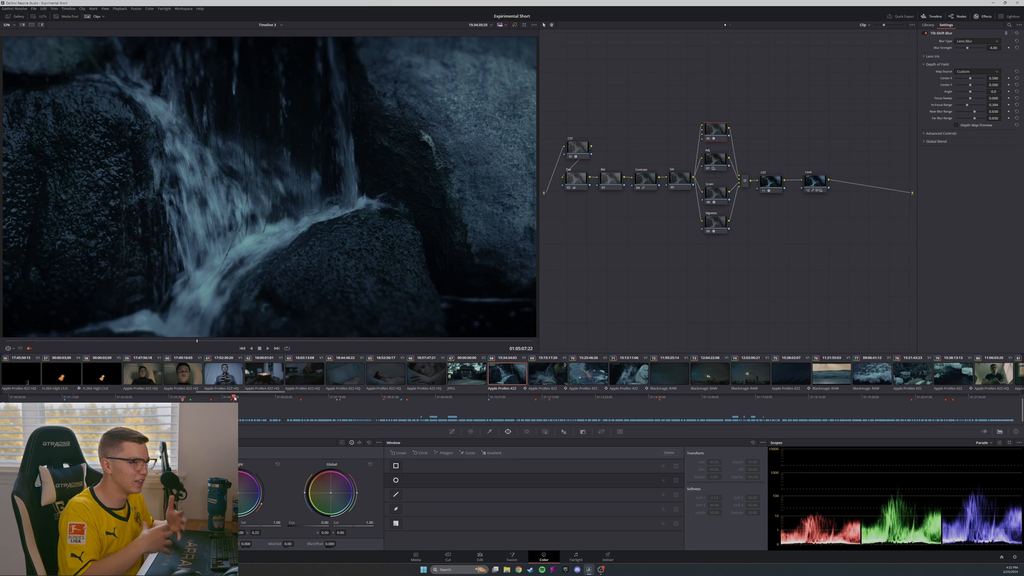
pyautogui.hotkey('shift', 'd')
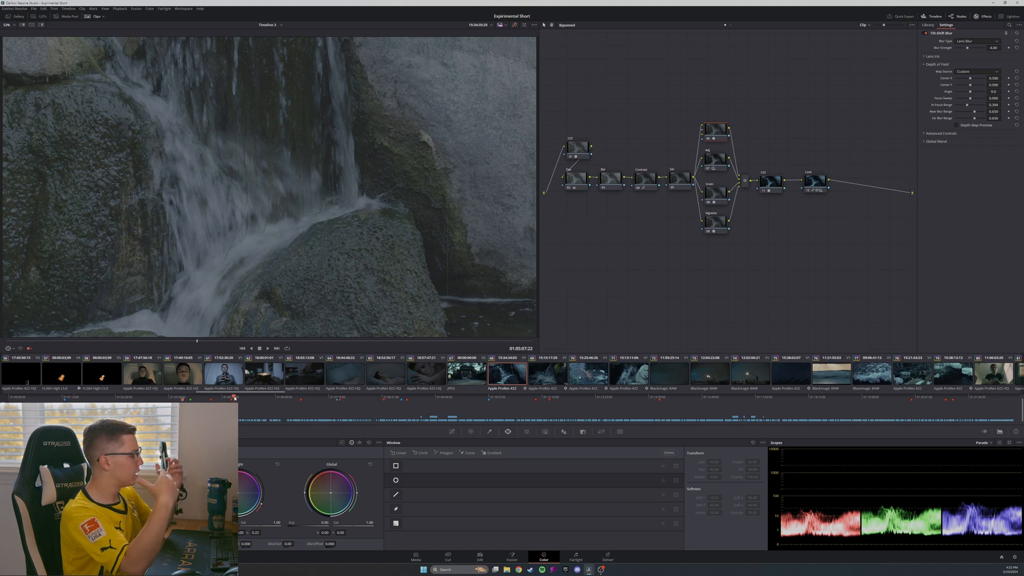
pyautogui.hotkey('shift', 'd')
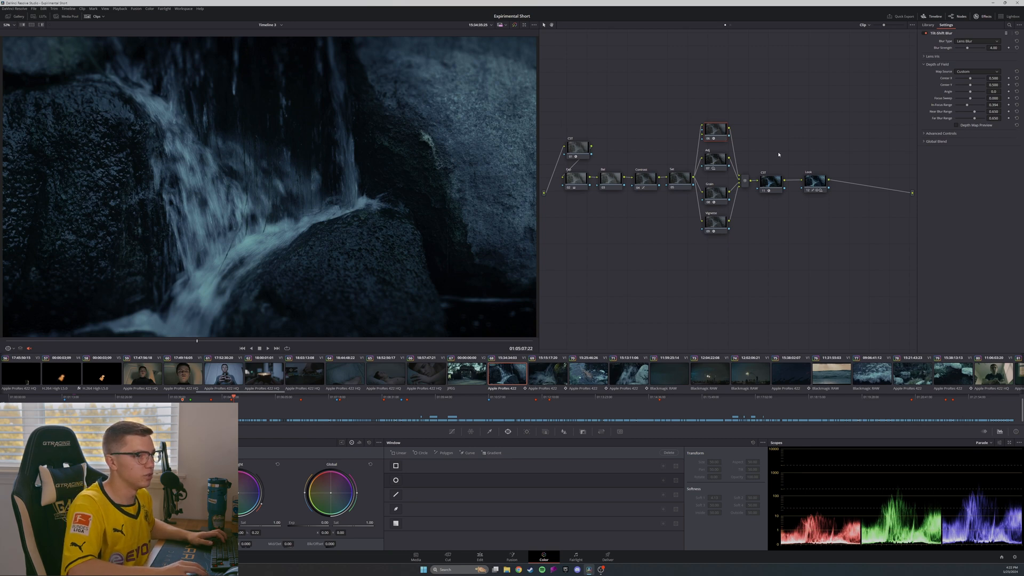
# - Inspect the waterfall shot's final Look node through its Color Warper and custom curves adjustments
pyautogui.click(810, 182)
pyautogui.click(811, 182)
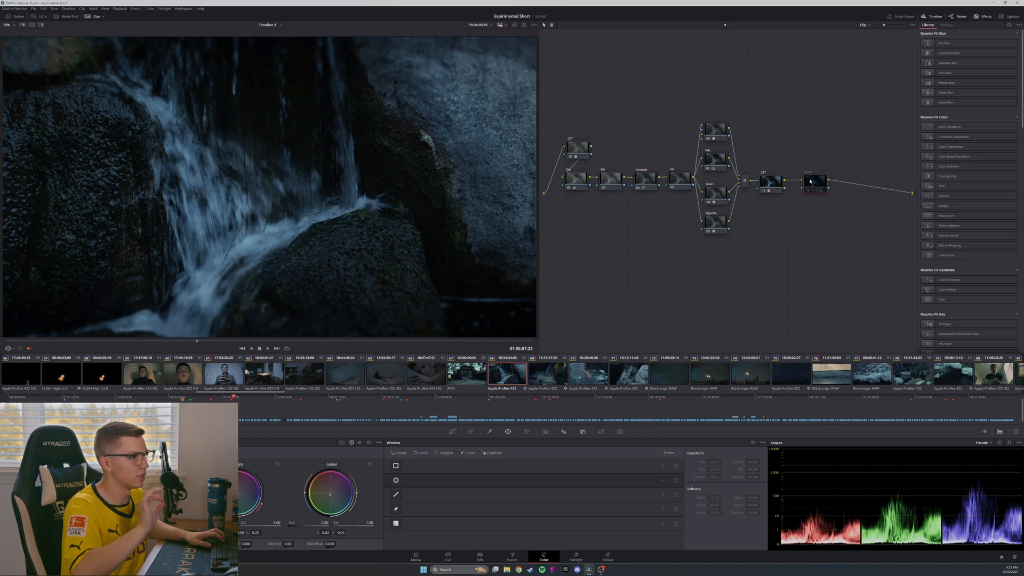
pyautogui.click(472, 431)
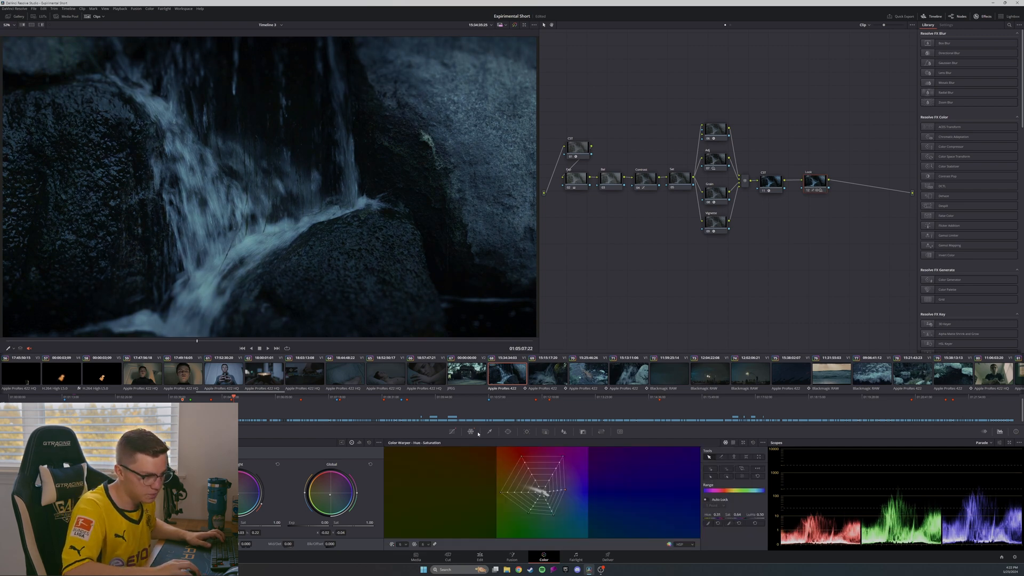
pyautogui.click(452, 432)
pyautogui.click(467, 433)
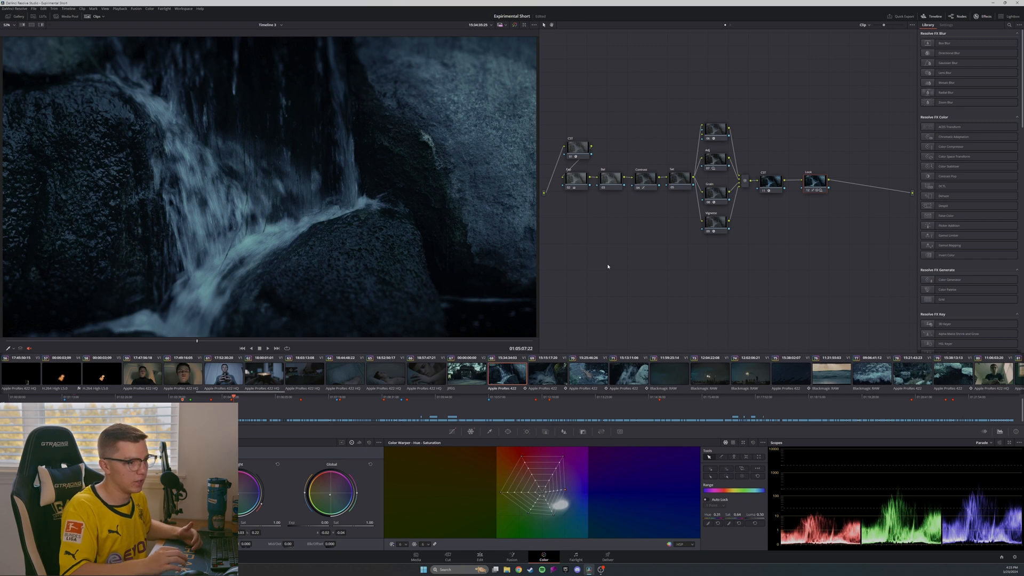
# - Review the orange-lit chair portrait at 01:08:33:17 and the wide desert shot at 01:09:05:19 with their grading nodes
pyautogui.click(383, 397)
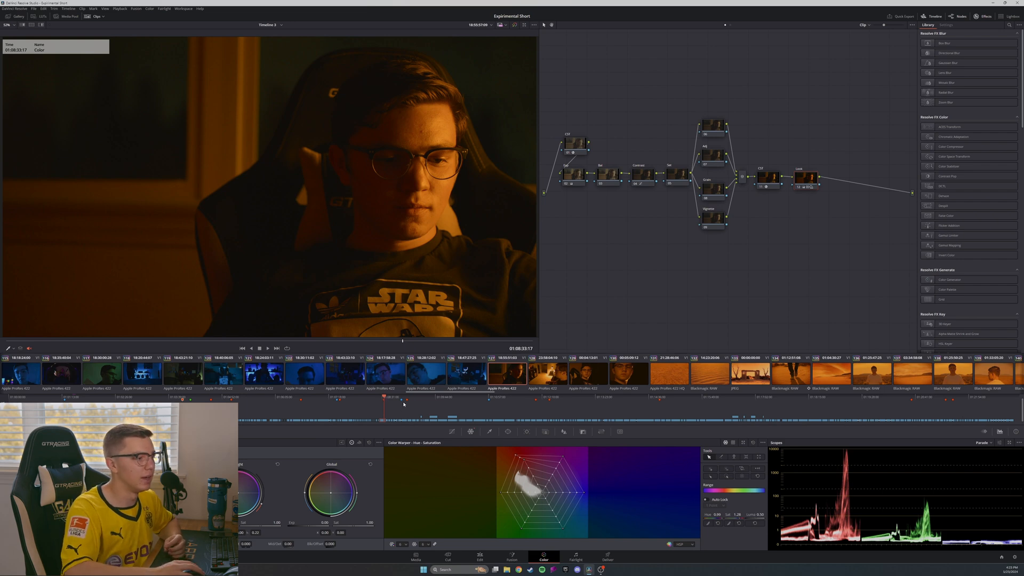
pyautogui.click(408, 397)
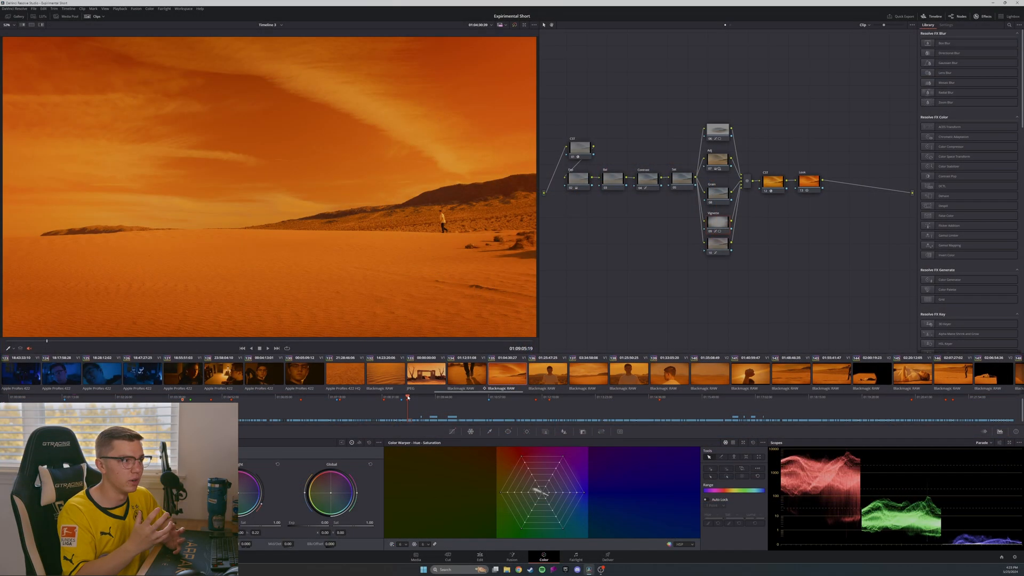
# - Show the desert shot with its orange color nodes off, and re-enable the second and lowest parallel nodes one by one
pyautogui.hotkey('shift', 'd')
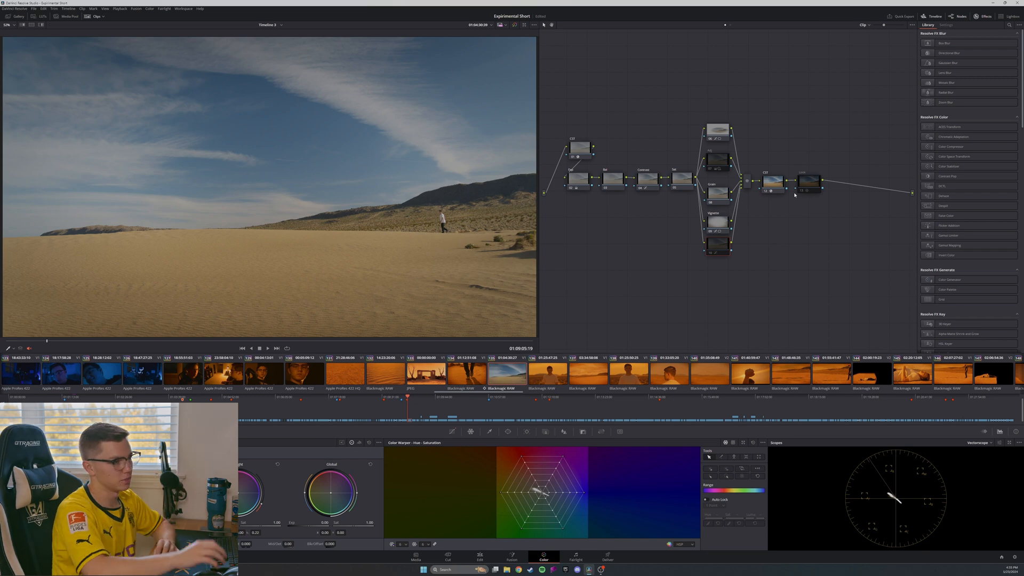
pyautogui.click(722, 166)
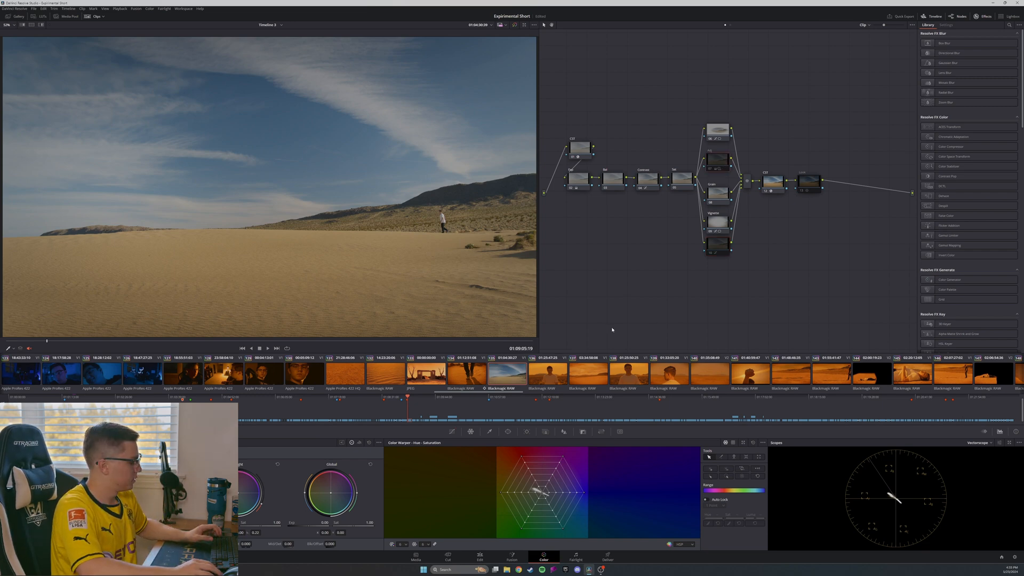
pyautogui.click(45, 432)
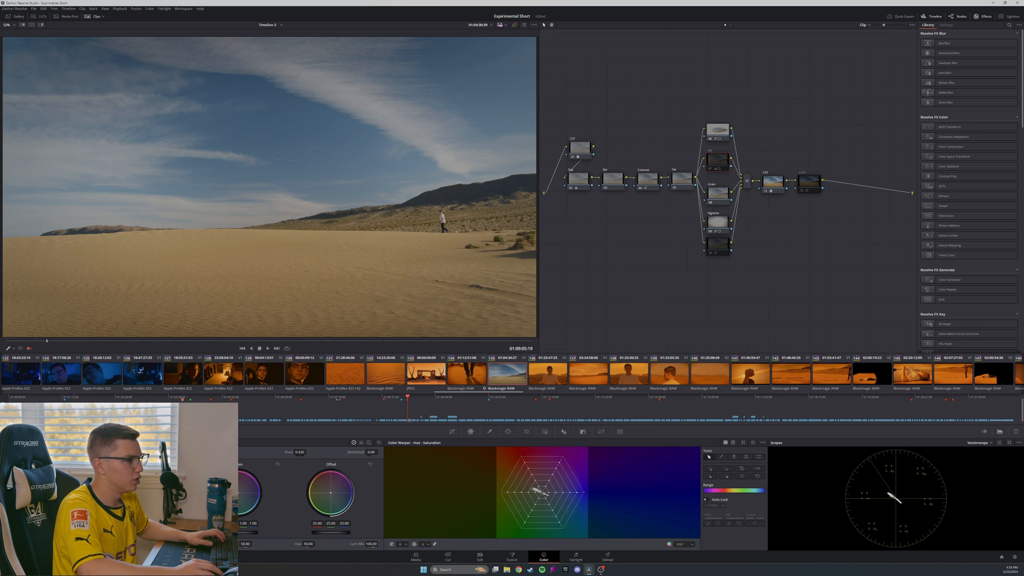
pyautogui.hotkey('ctrl', 'd')
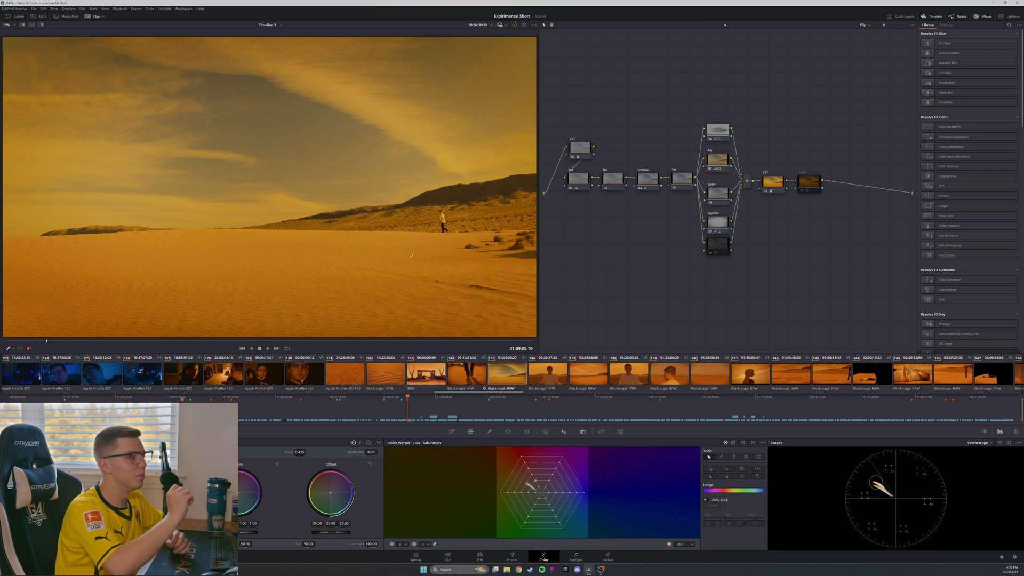
pyautogui.click(718, 247)
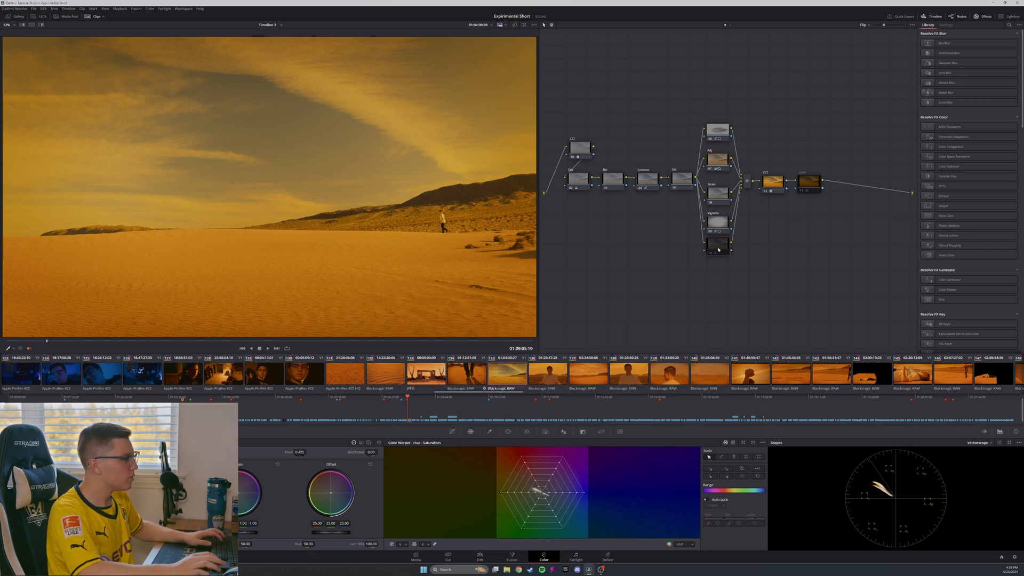
pyautogui.hotkey('ctrl', 'd')
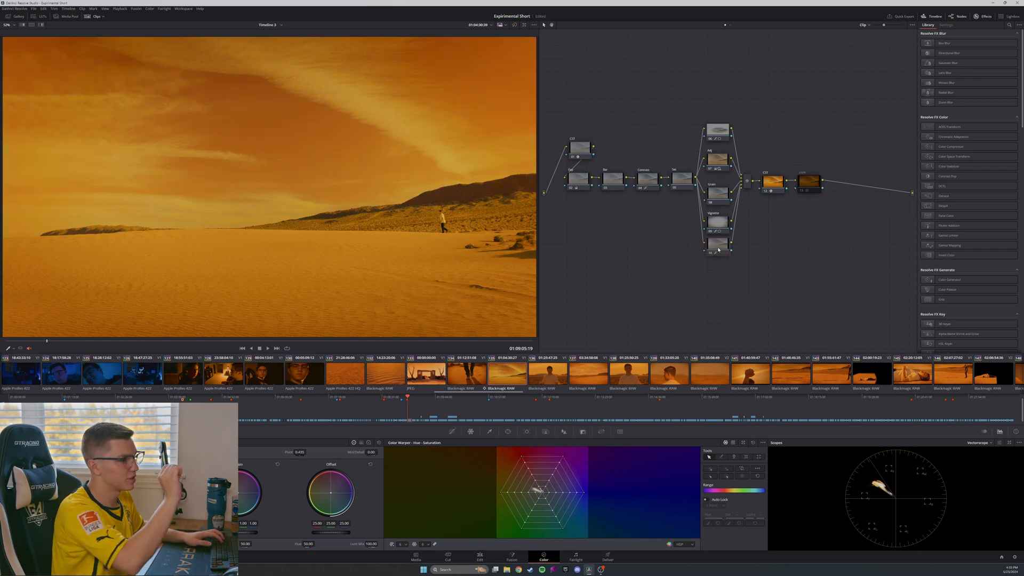
# - Turn on the desert shot's final node and compare the lowest parallel node's Hue Vs Hue adjustment off and on
pyautogui.hotkey('ctrl', 'd')
pyautogui.click(806, 181)
pyautogui.hotkey('ctrl', 'd')
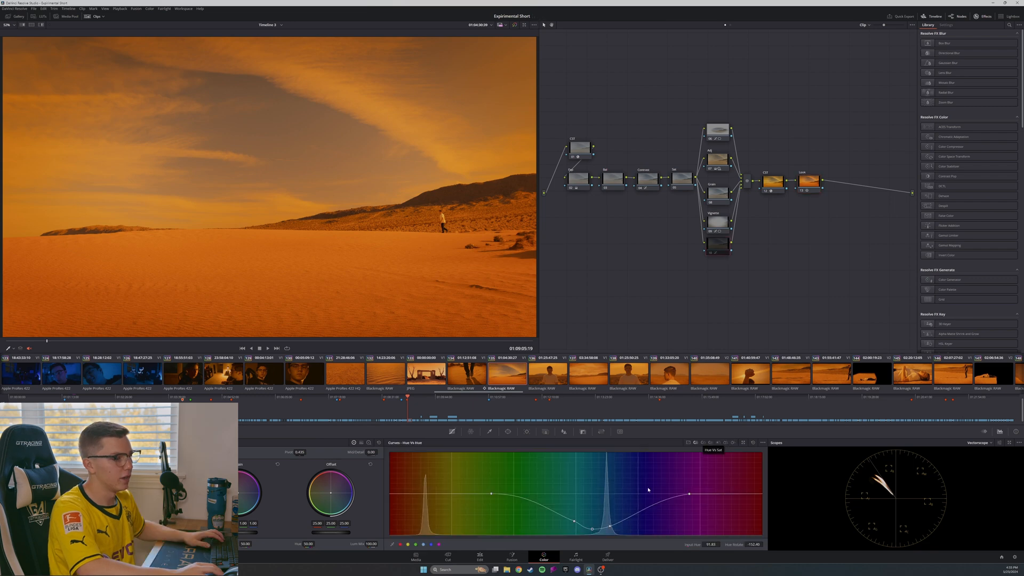
pyautogui.hotkey('ctrl', 'd')
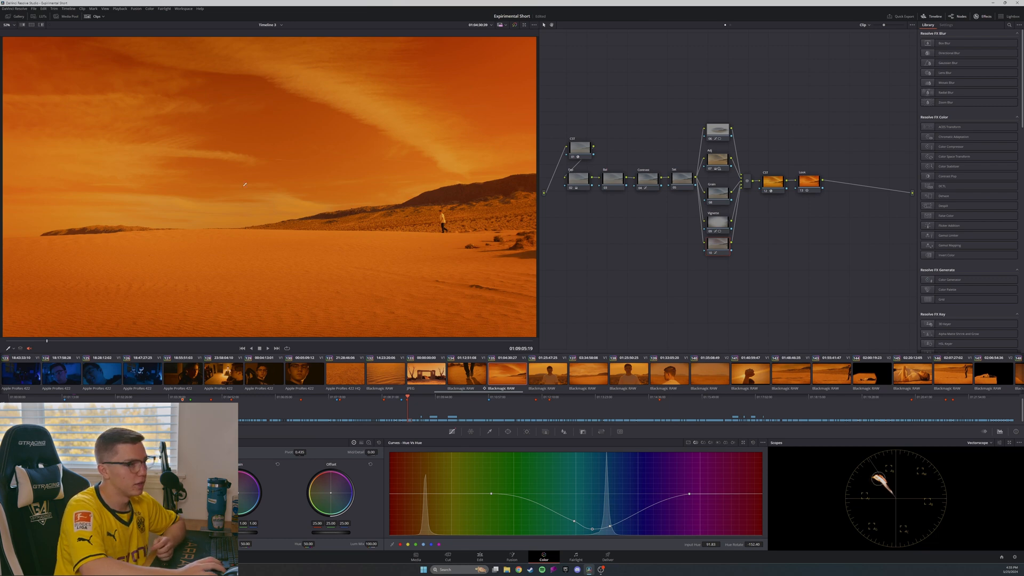
# - Compare the desert shot at 01:09:05:19 with its whole grade bypassed and restored
pyautogui.hotkey('shift', 'd')
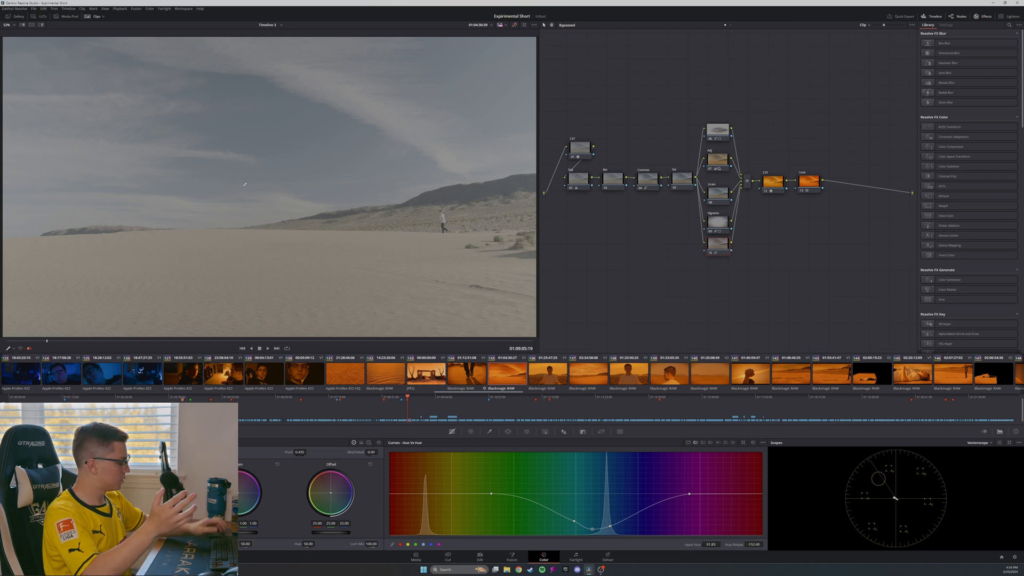
pyautogui.hotkey('shift', 'd')
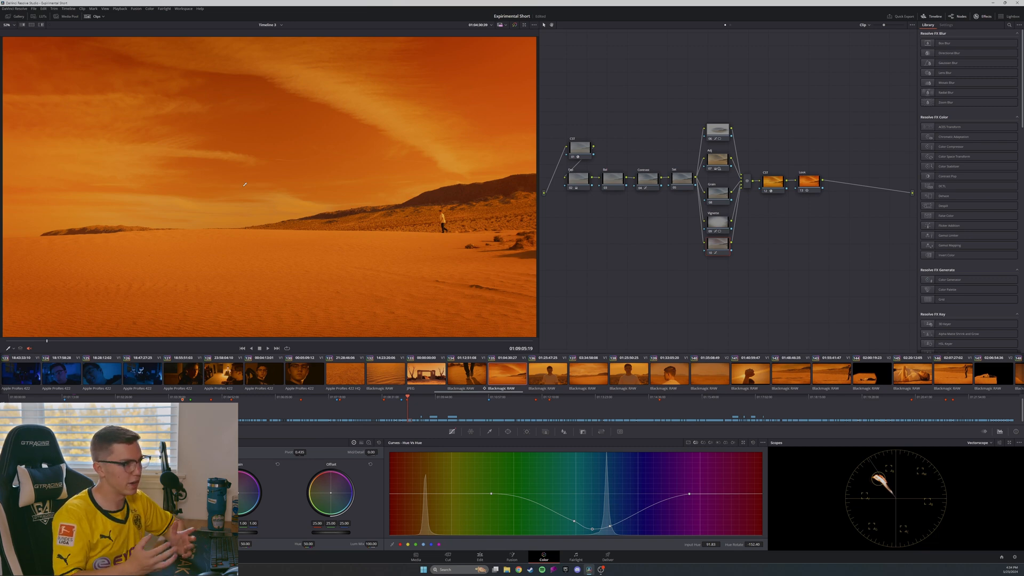
# - Go back to the orange-lit chair portrait at 01:08:30:19 and compare it with its whole grade bypassed and restored
pyautogui.click(378, 407)
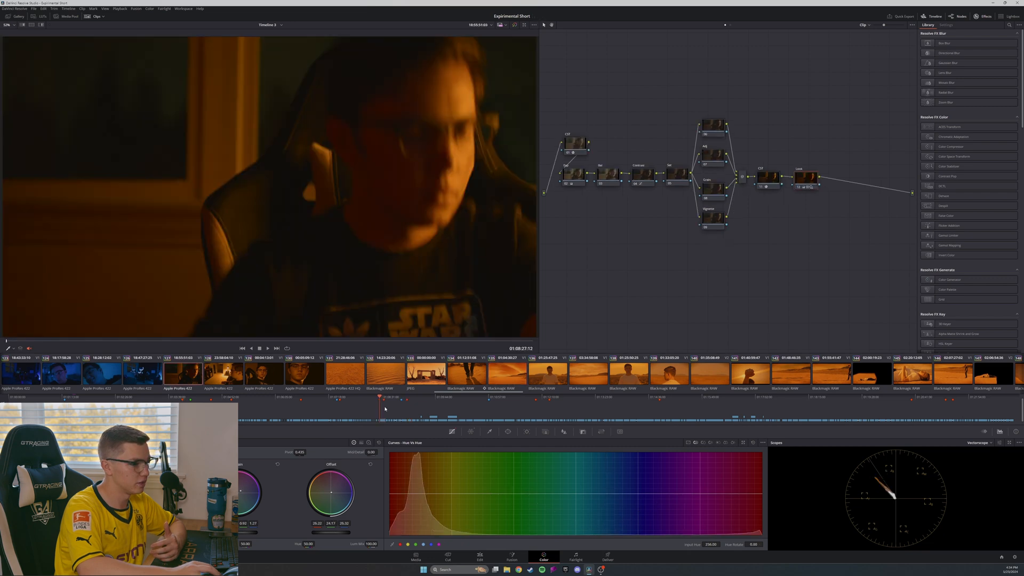
pyautogui.click(382, 398)
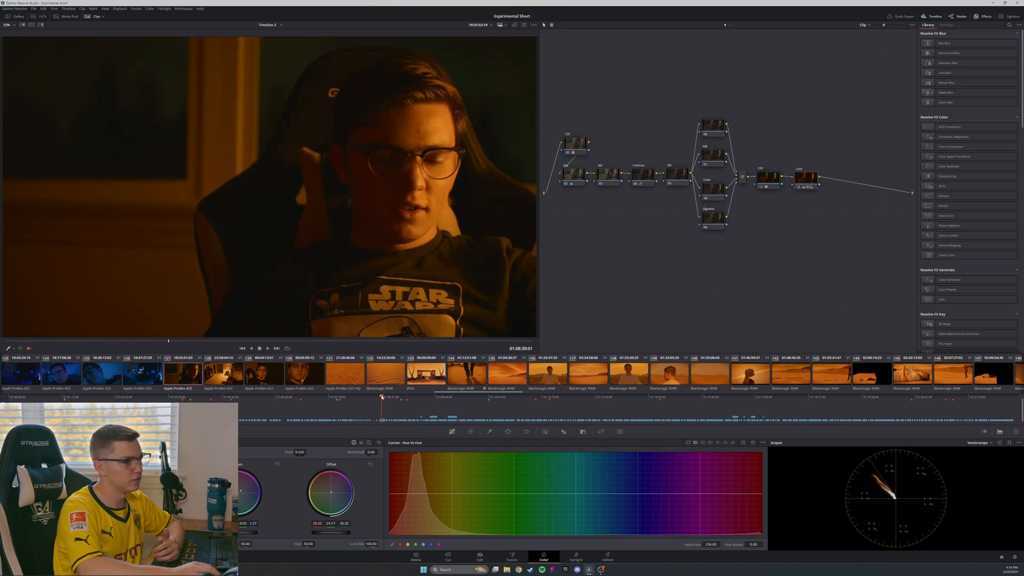
pyautogui.press('space')
pyautogui.hotkey('shift', 'd')
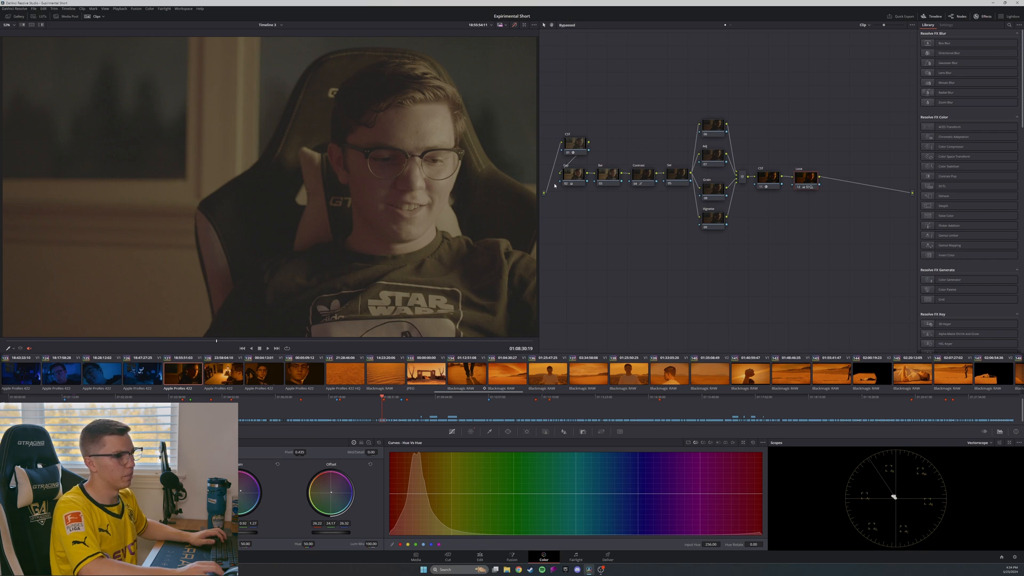
pyautogui.hotkey('shift', 'd')
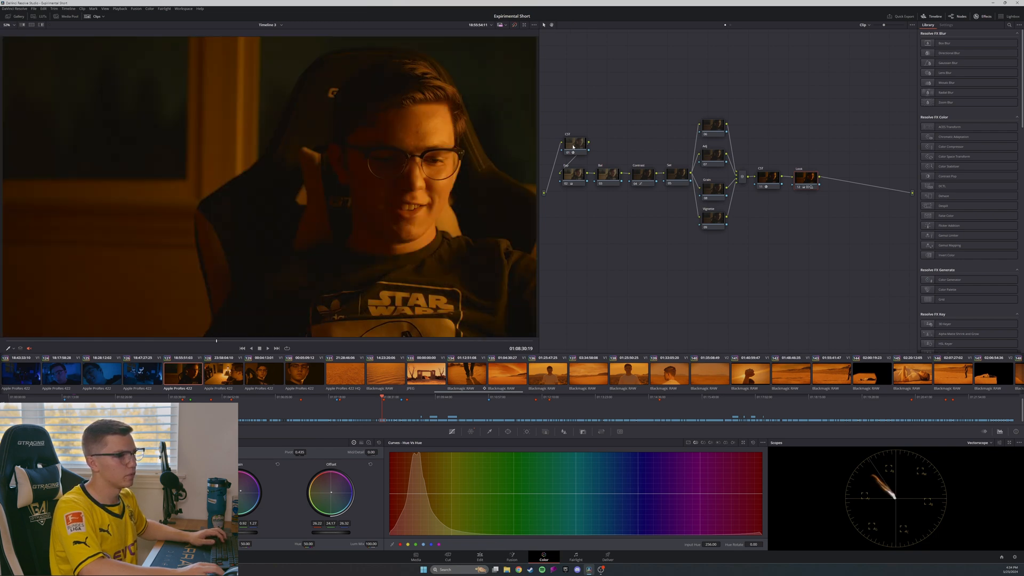
# - Compare the chair portrait with its final node off and on, and inspect that node's Hue - Saturation Color Warper adjustment
pyautogui.hotkey('ctrl', 'd')
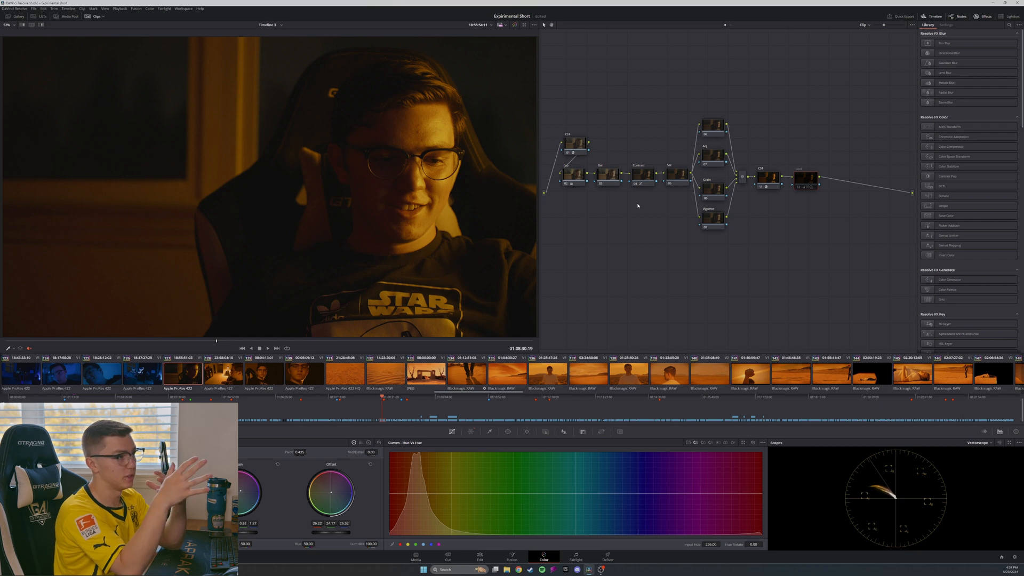
pyautogui.hotkey('ctrl', 'd')
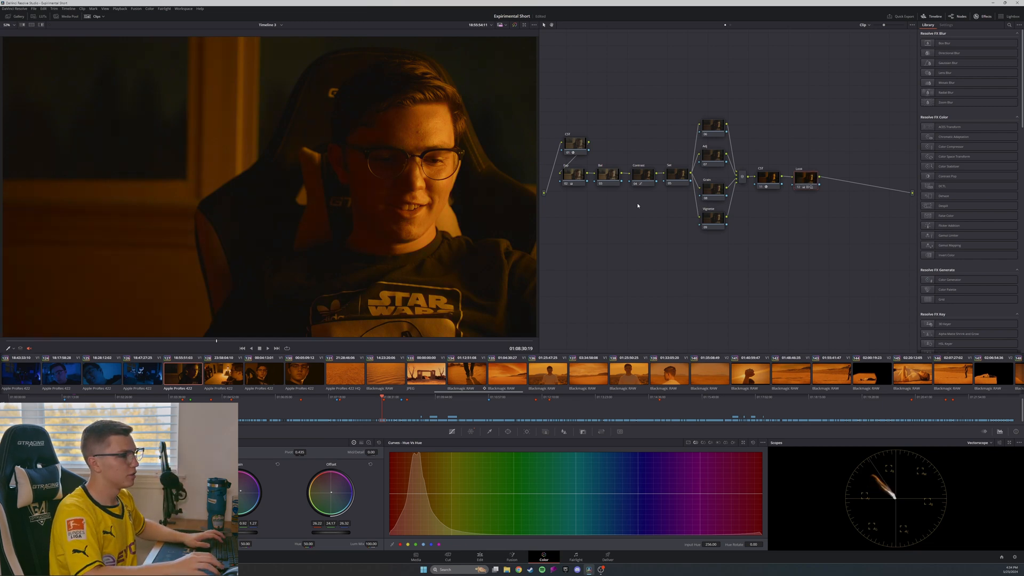
pyautogui.hotkey('ctrl', 'd')
pyautogui.hotkey('ctrl', 'd')
pyautogui.click(471, 432)
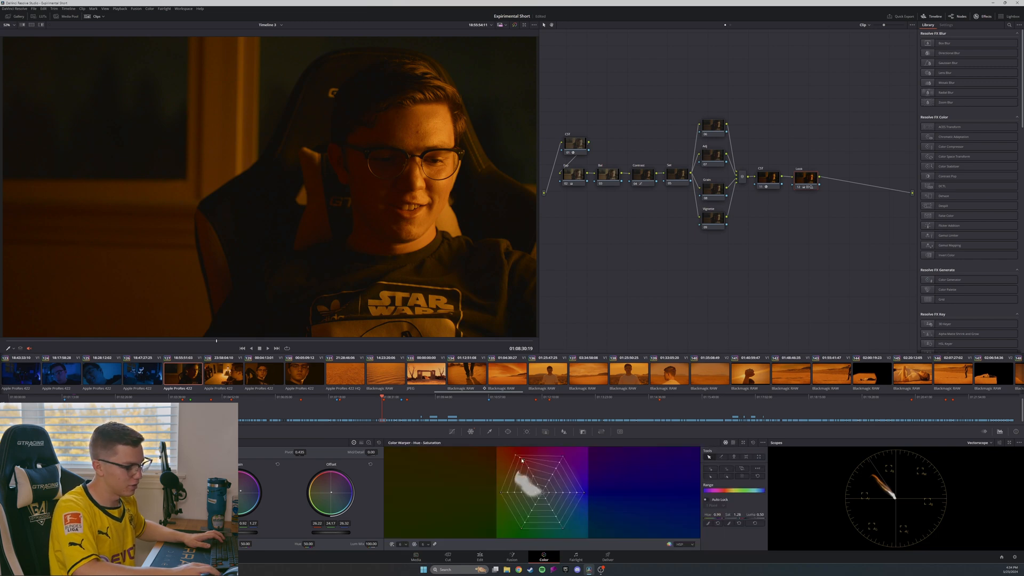
pyautogui.hotkey('ctrl', 'd')
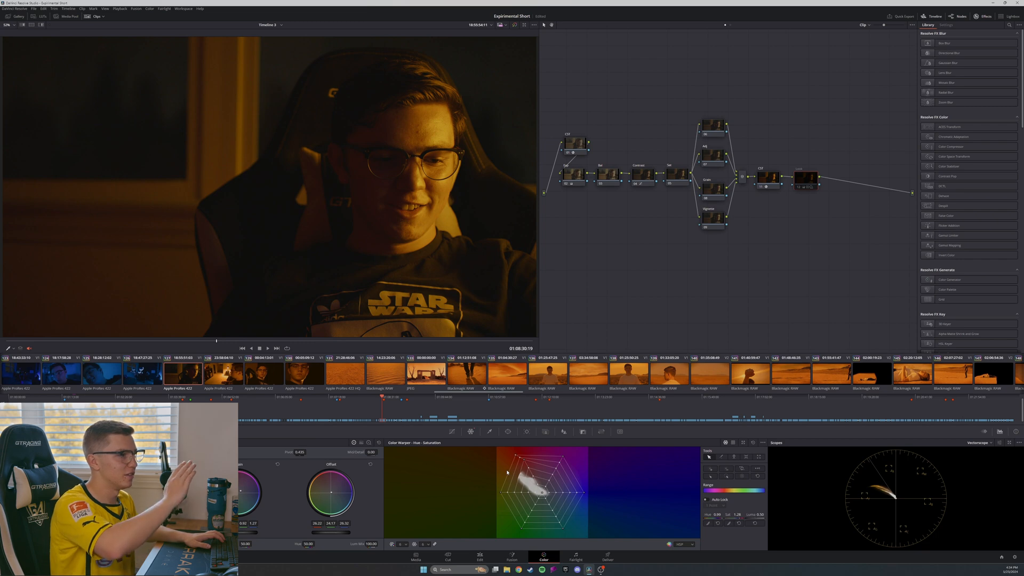
pyautogui.hotkey('ctrl', 'd')
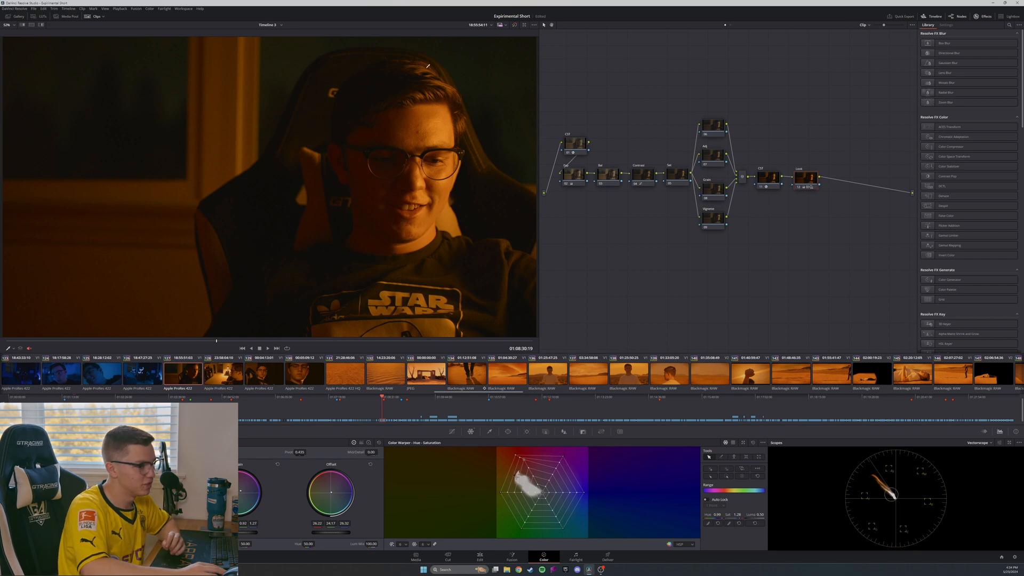
# - Return to the start of the wide desert shot at 01:09:05:07 and compare it with its whole grade bypassed and restored
pyautogui.click(508, 377)
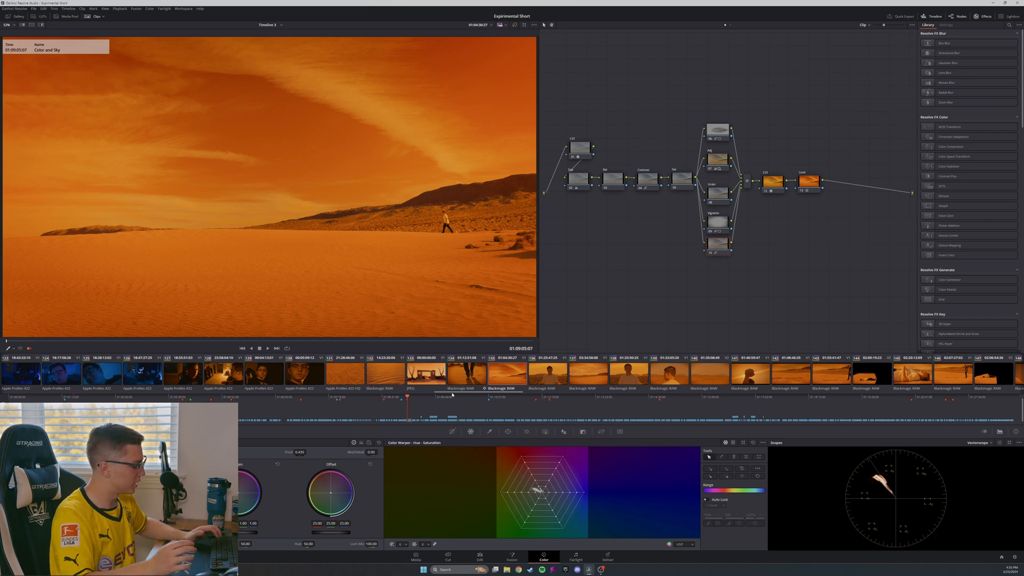
pyautogui.hotkey('shift', 'd')
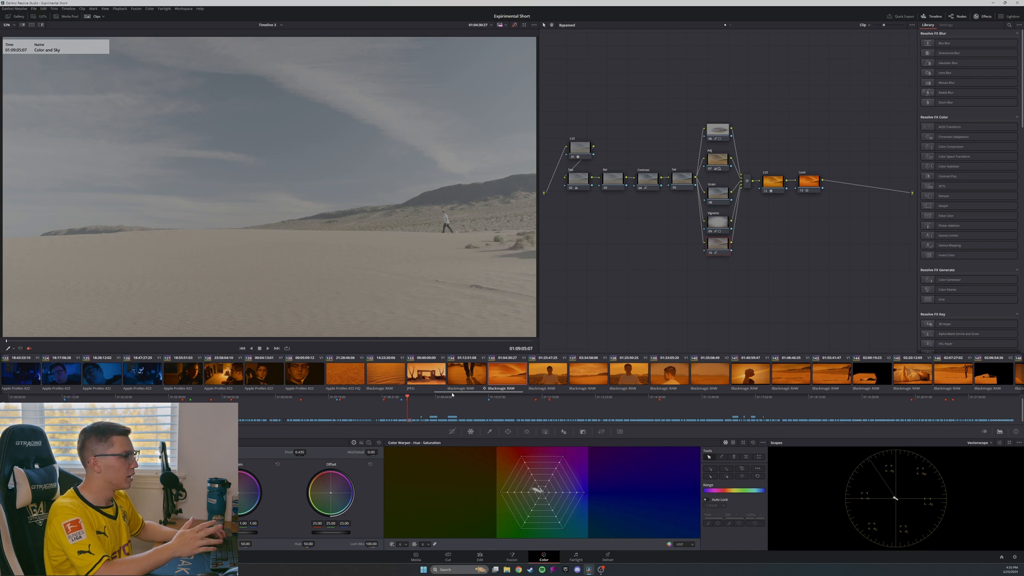
pyautogui.hotkey('shift', 'd')
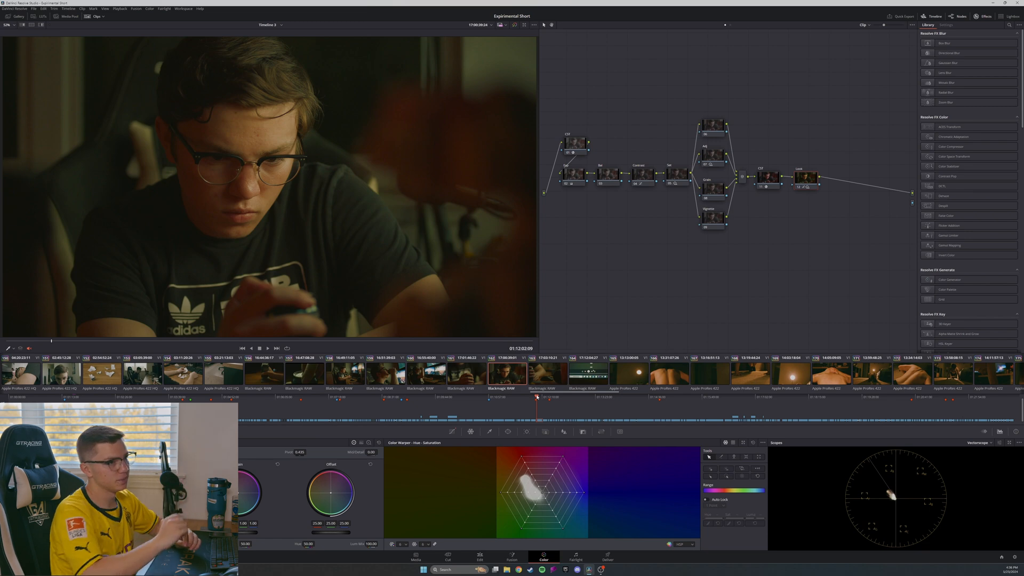
# - Compare the close-up of the man in the Adidas shirt at 01:12:02:09 with its final node off and on
pyautogui.hotkey('ctrl', 'd')
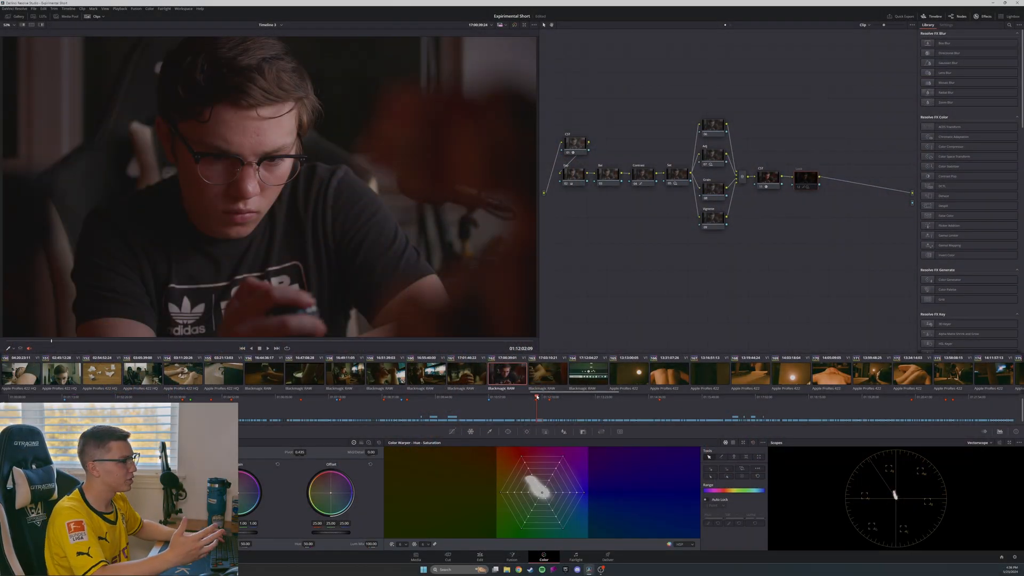
pyautogui.hotkey('ctrl', 'd')
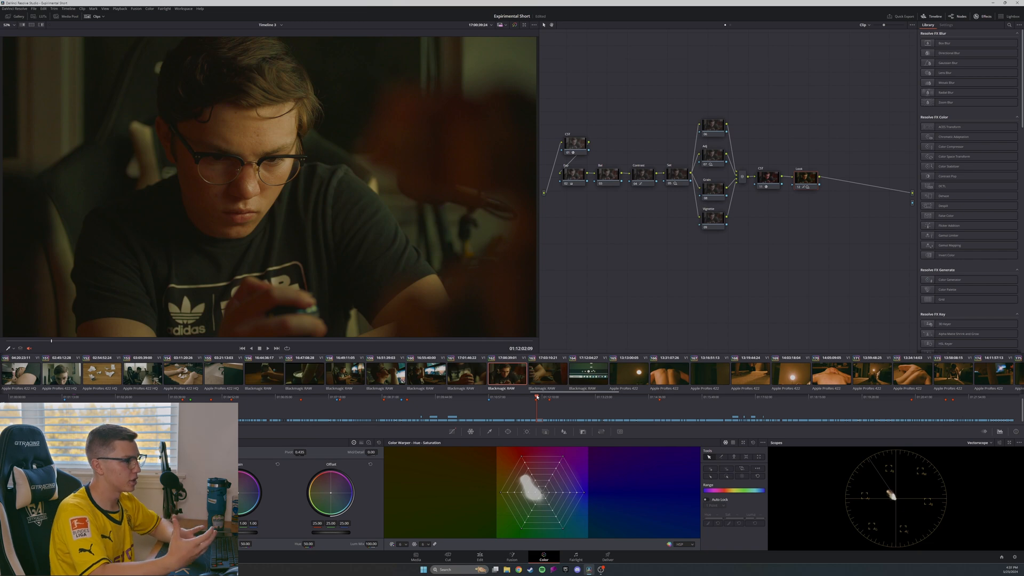